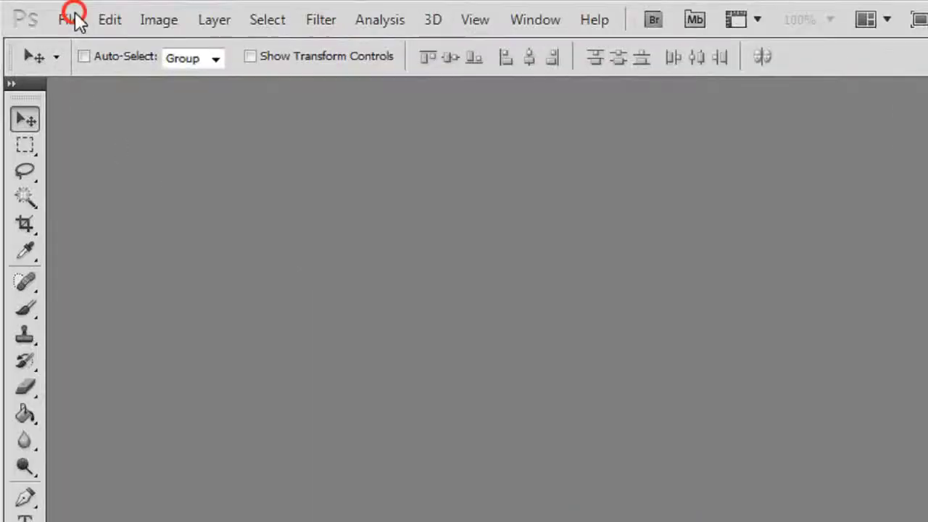
- Create a new white document, 1920 × 1080 pixels at 300 pixels/inch
left_click(49, 14)
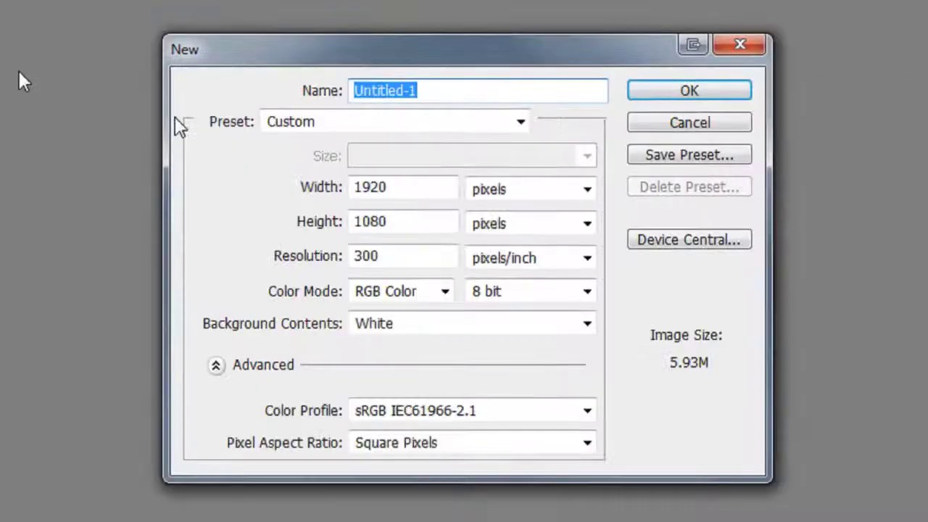
left_click(419, 187)
left_click(402, 222)
key("Tab")
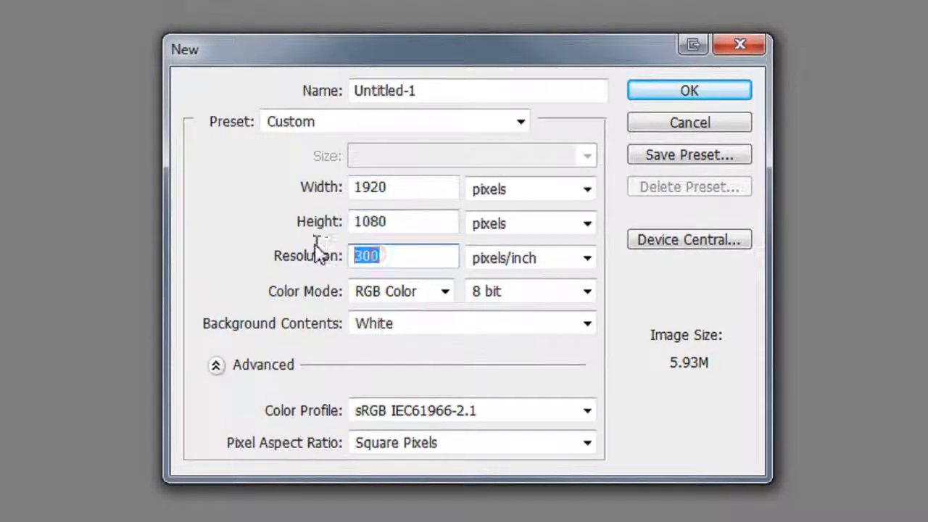
left_click(742, 89)
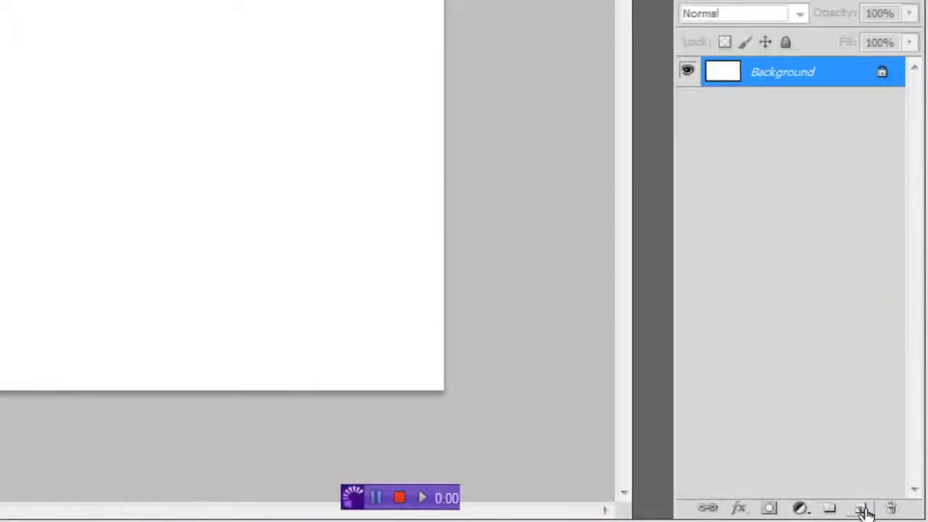
- Add a new Layer 1 and set the foreground colour to light tan edcf89
left_click(861, 509)
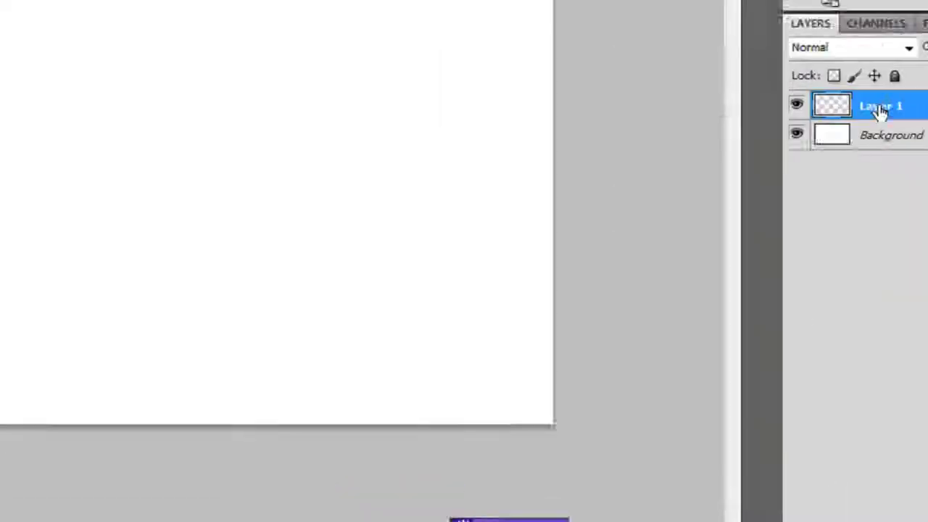
left_click(20, 449)
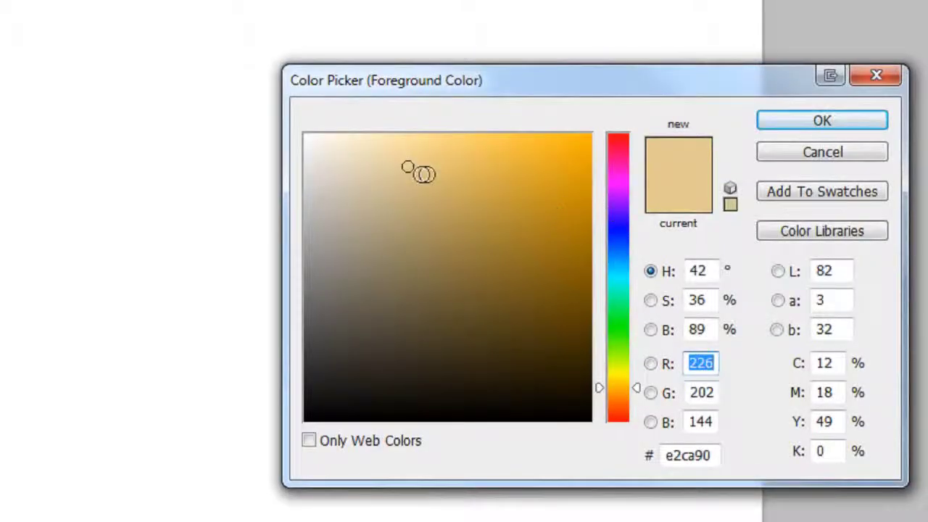
left_click(421, 174)
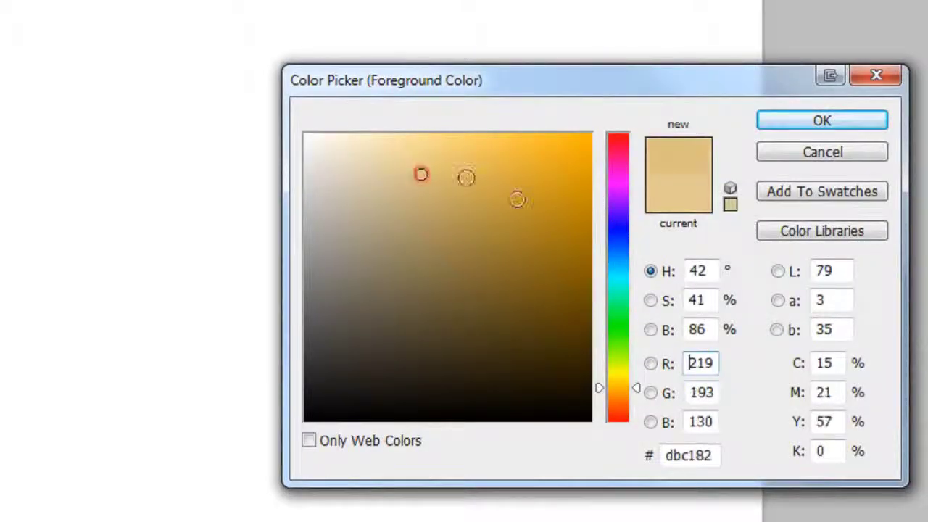
left_click(425, 153)
left_click(822, 121)
- Fill Layer 1 entirely with the tan colour using the Paint Bucket
left_click(26, 243)
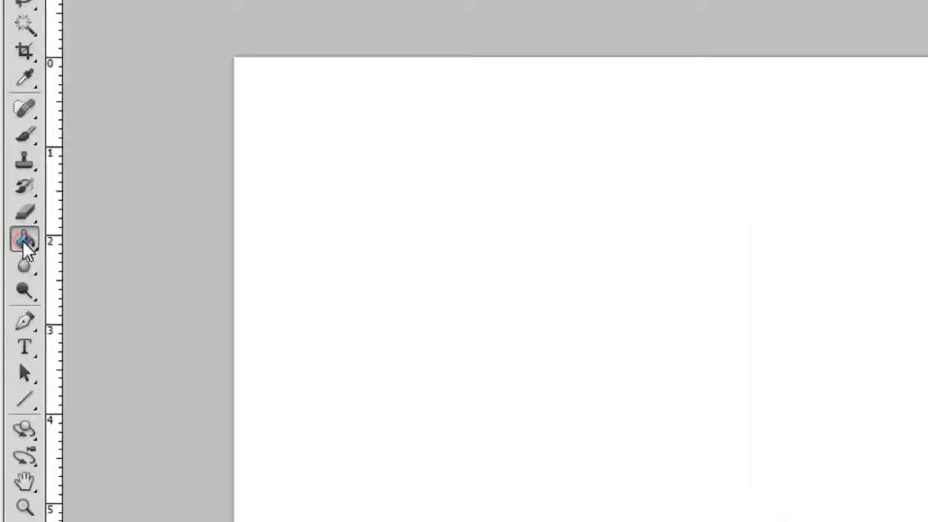
right_click(32, 242)
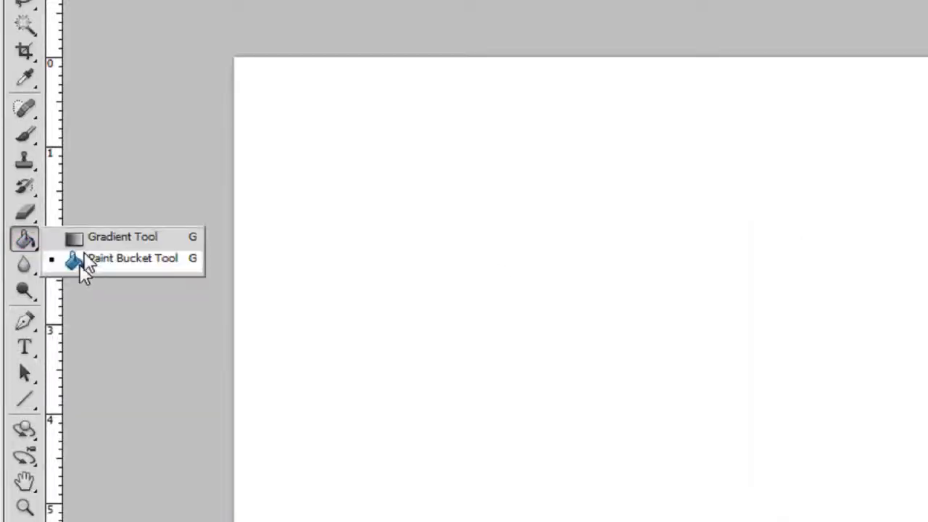
left_click(83, 261)
left_click(404, 251)
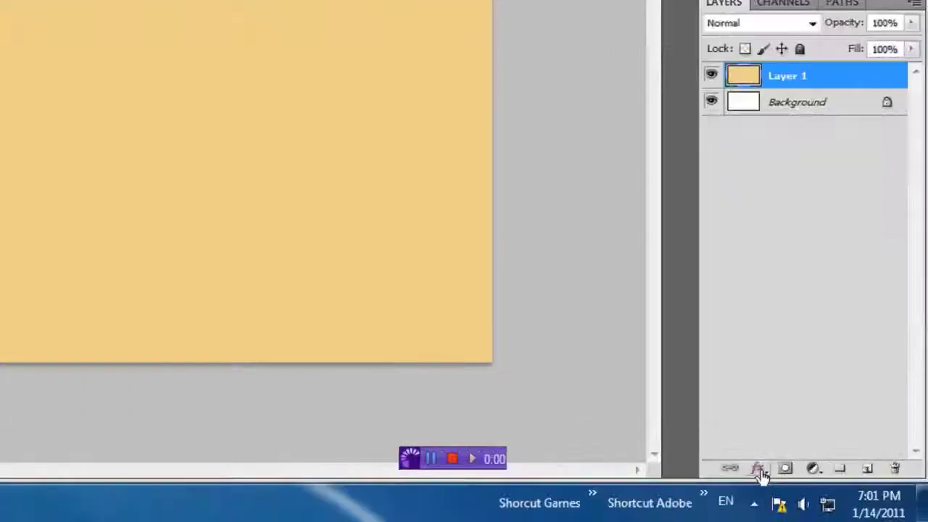
left_click(844, 496)
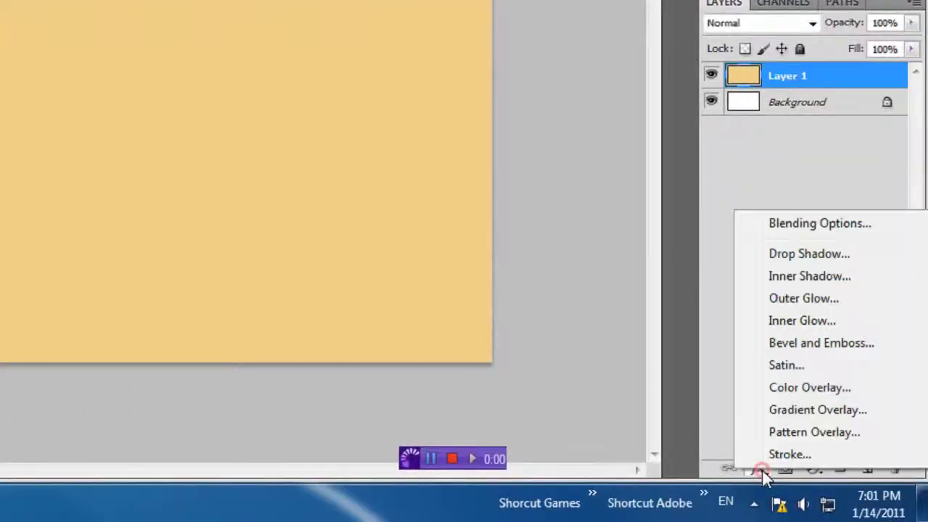
- Add a Gradient Overlay to Layer 1 using the Gray Value Stripes gradient
left_click(803, 414)
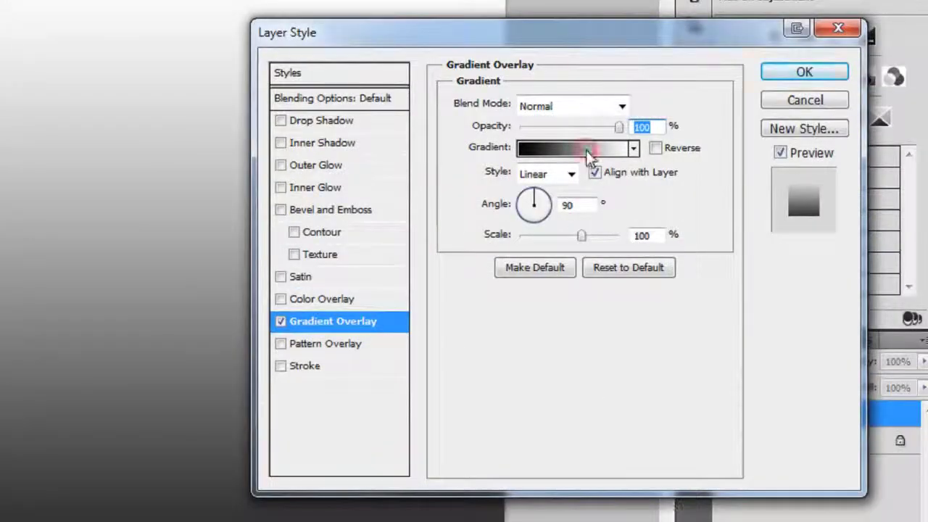
left_click(586, 150)
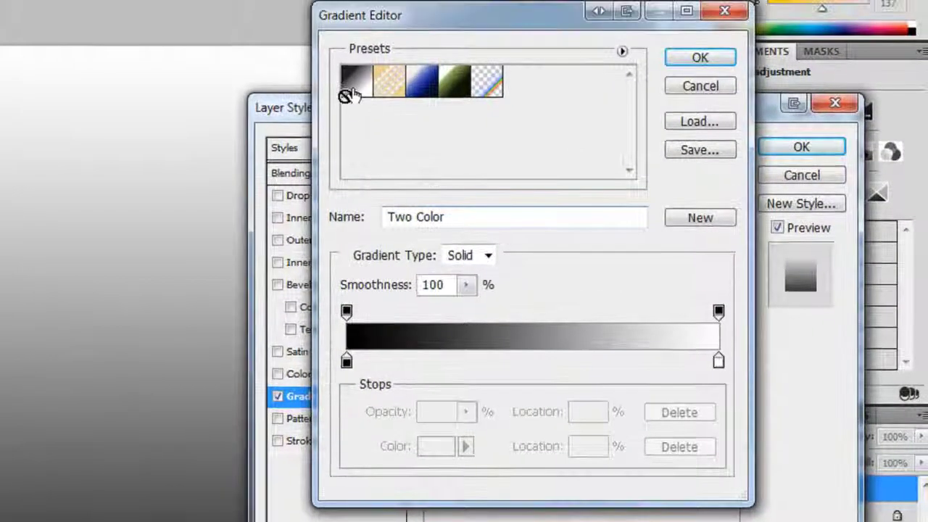
left_click(358, 36)
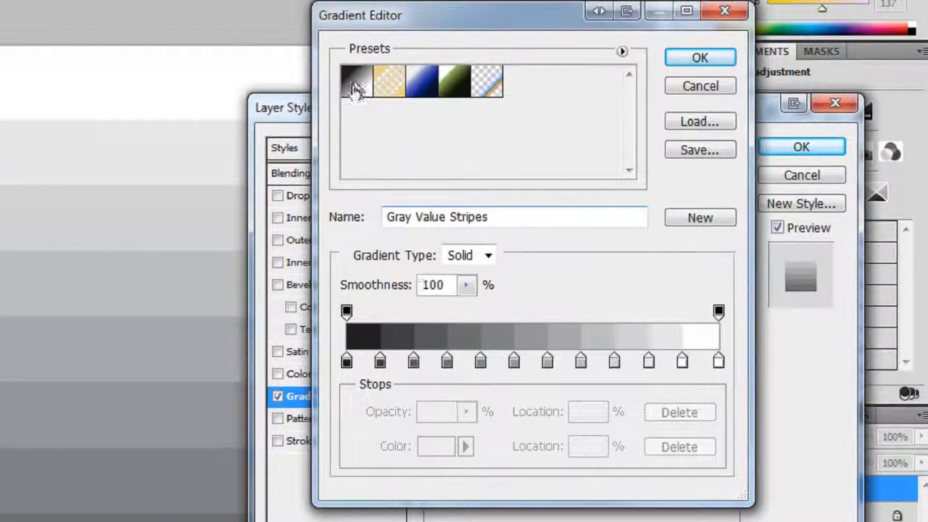
left_click(622, 52)
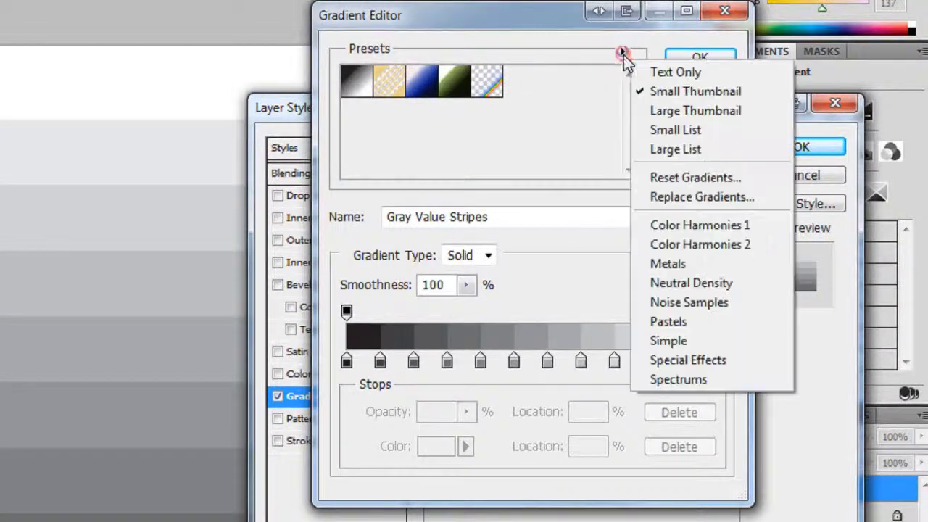
left_click(701, 362)
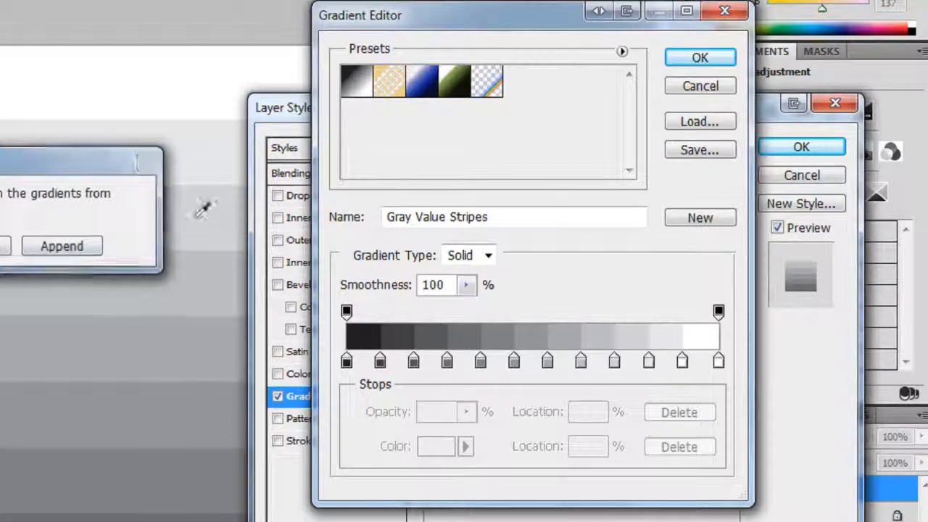
key("Escape")
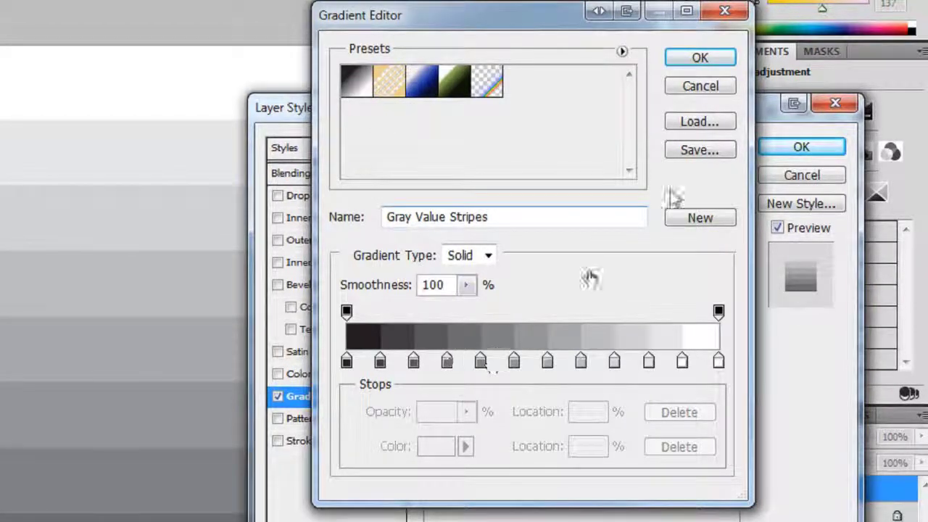
left_click(722, 58)
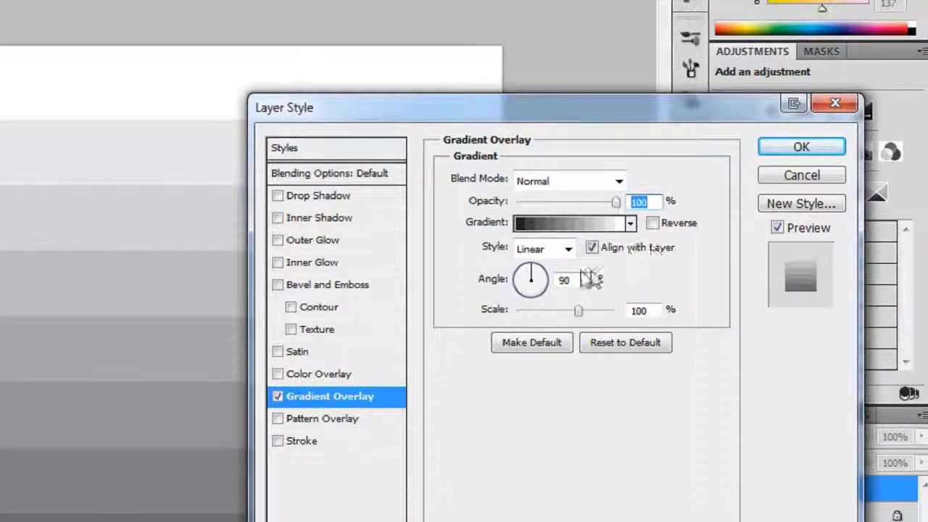
- Set the overlay angle to 0° and blend mode to Multiply, then apply it
double_click(565, 280)
type("0")
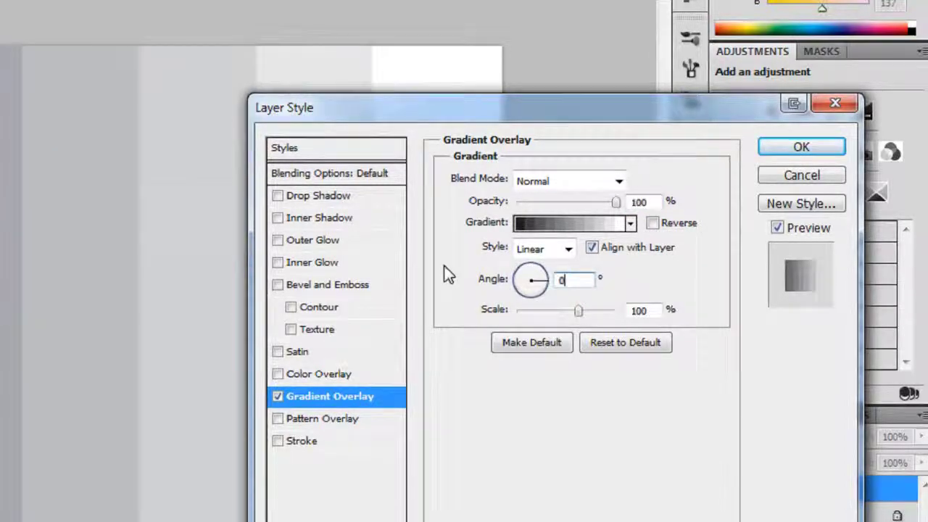
left_click(620, 181)
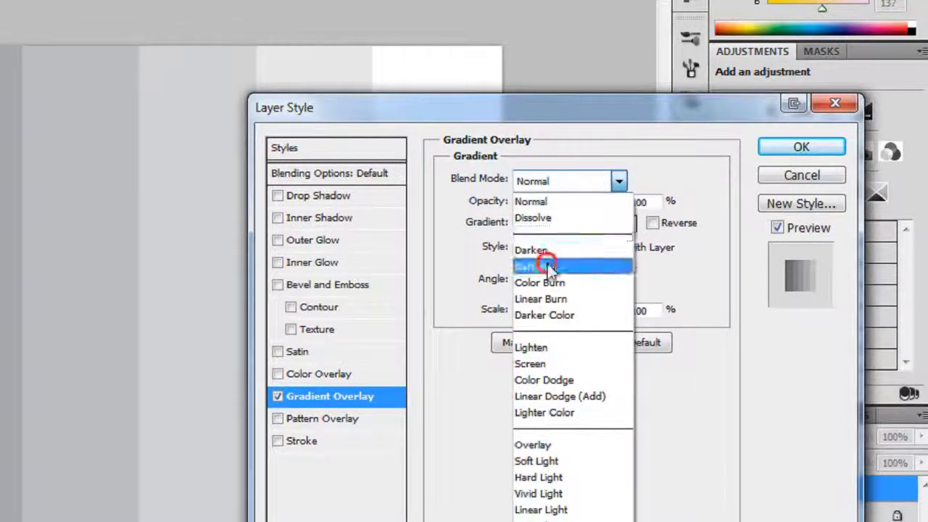
left_click(549, 267)
left_click(802, 148)
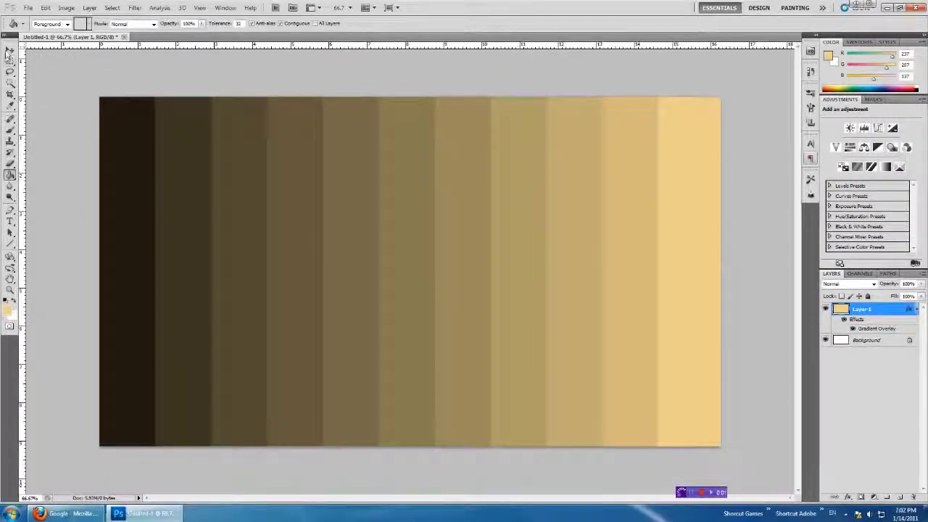
left_click(10, 52)
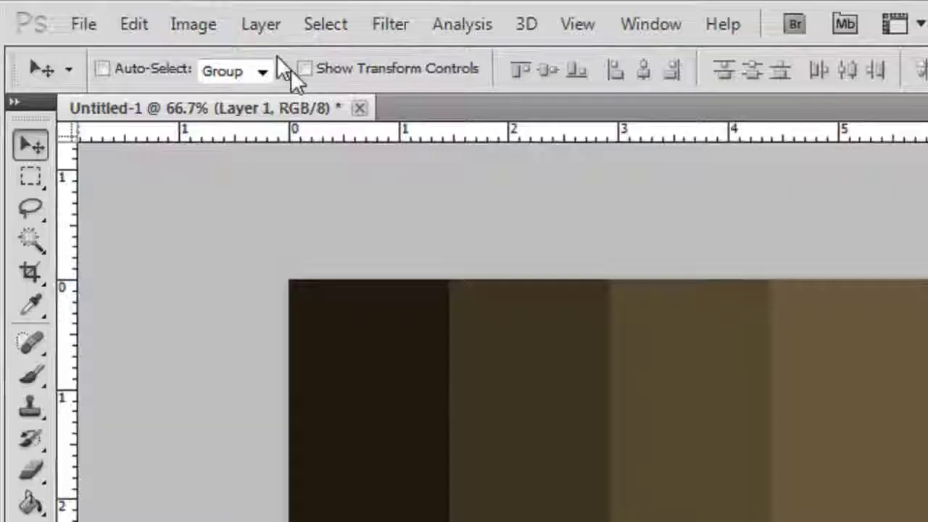
left_click(304, 69)
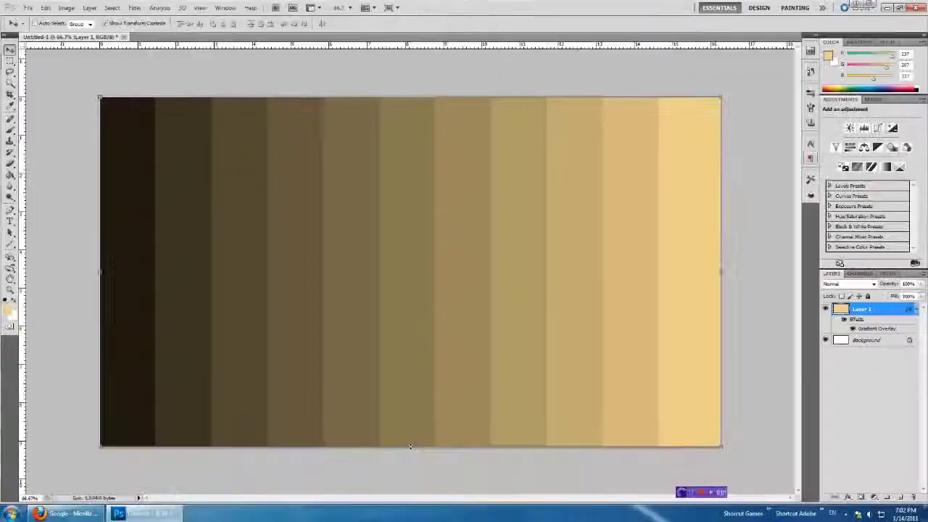
- Scale Layer 1 into a thin horizontal strip mid-canvas and hide the transform controls
left_click_drag(410, 446, 410, 284)
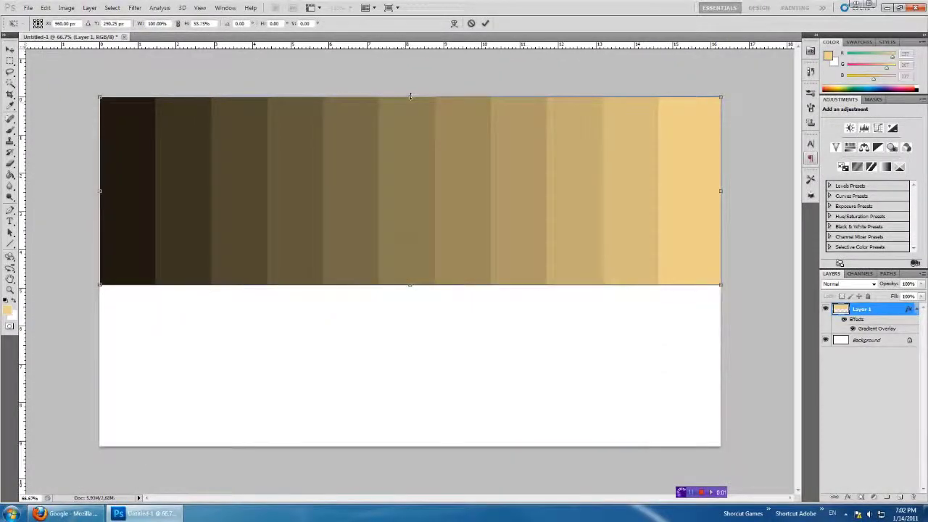
left_click_drag(410, 96, 410, 245)
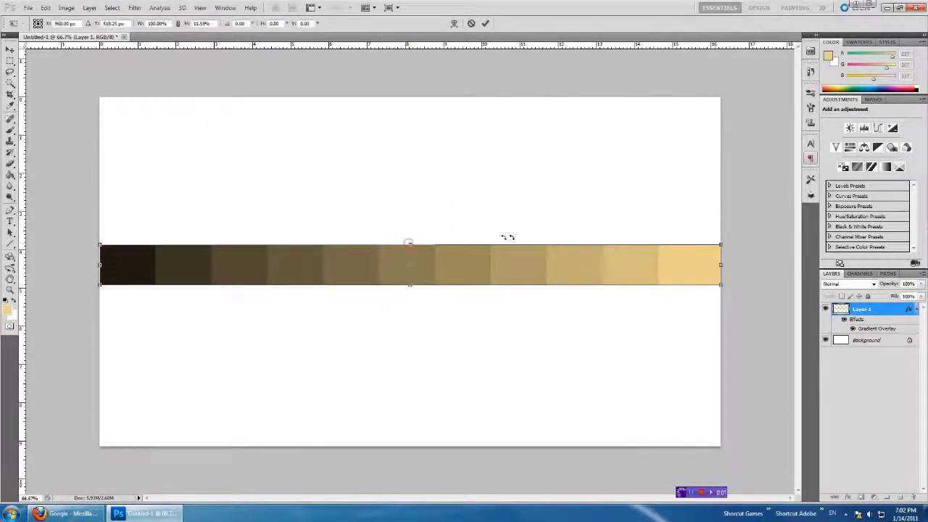
key("Return")
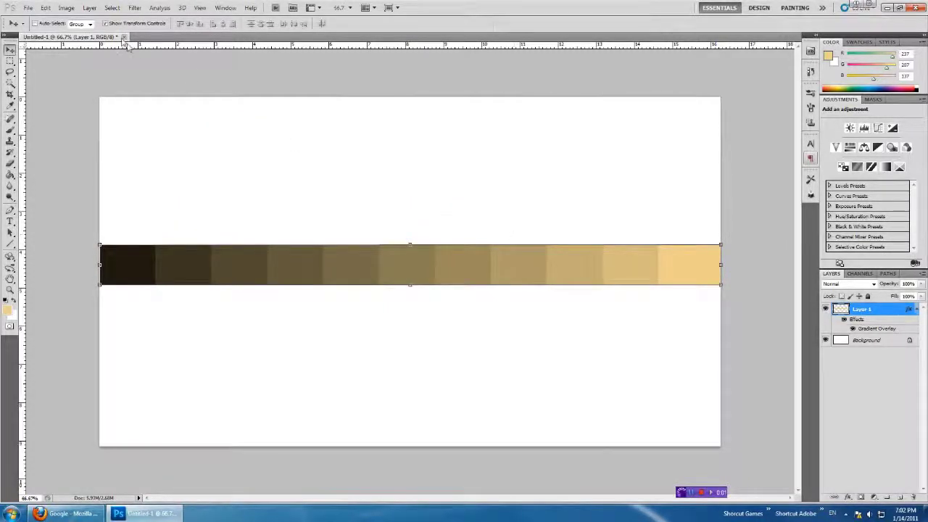
left_click(106, 23)
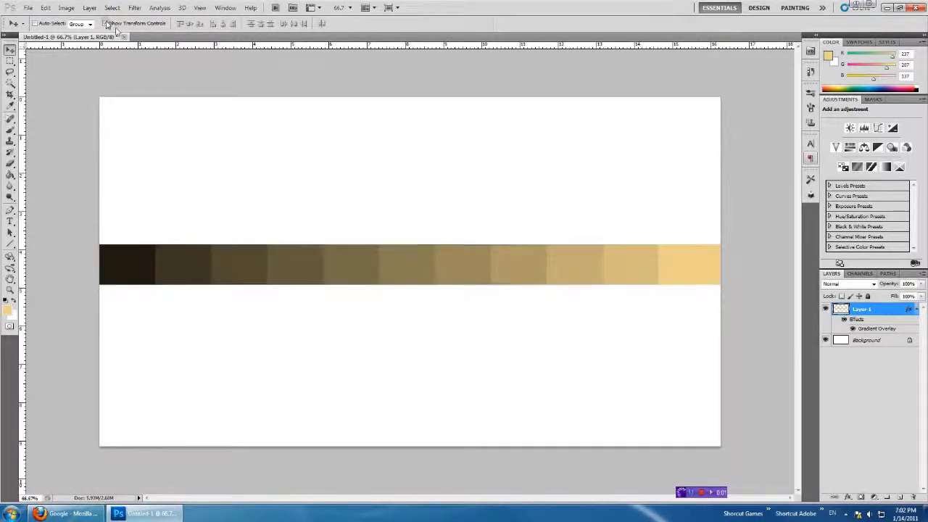
- Duplicate the strip layer and set the foreground colour to pink ed89d4
right_click(882, 311)
left_click(876, 116)
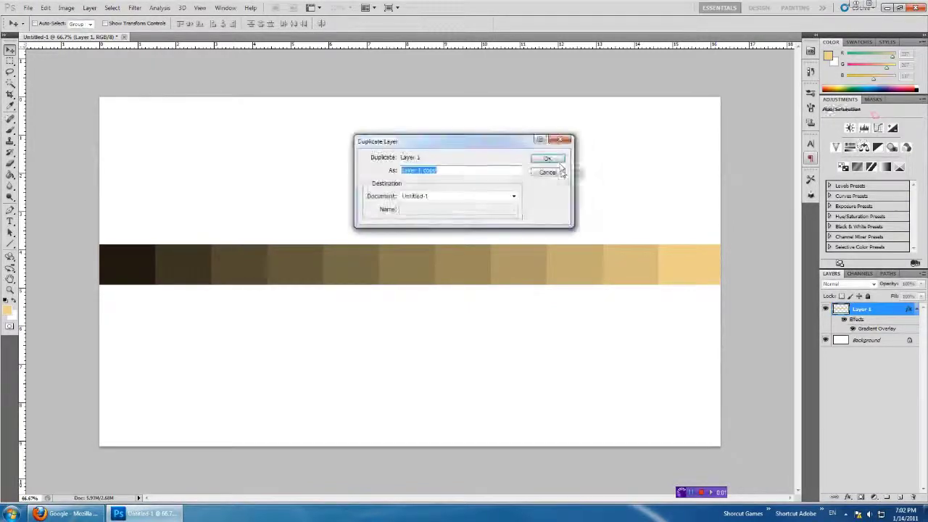
left_click(555, 158)
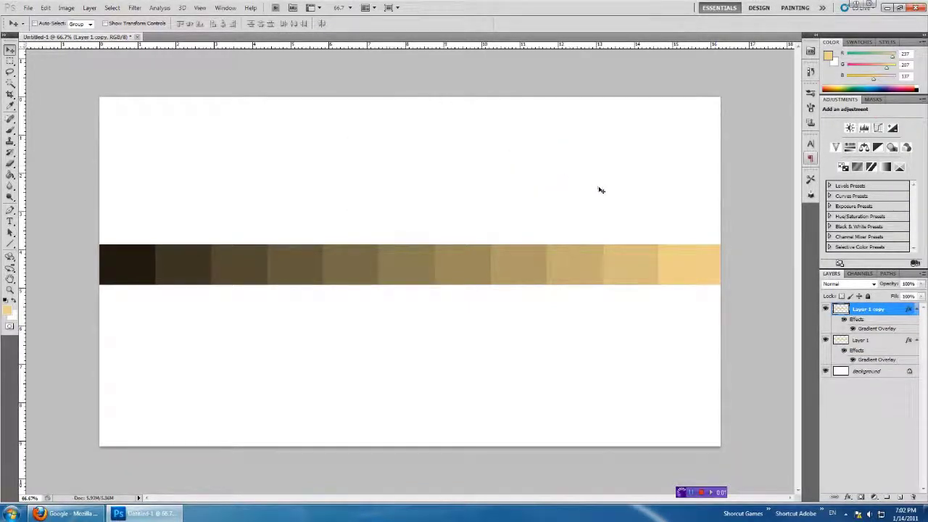
left_click(8, 311)
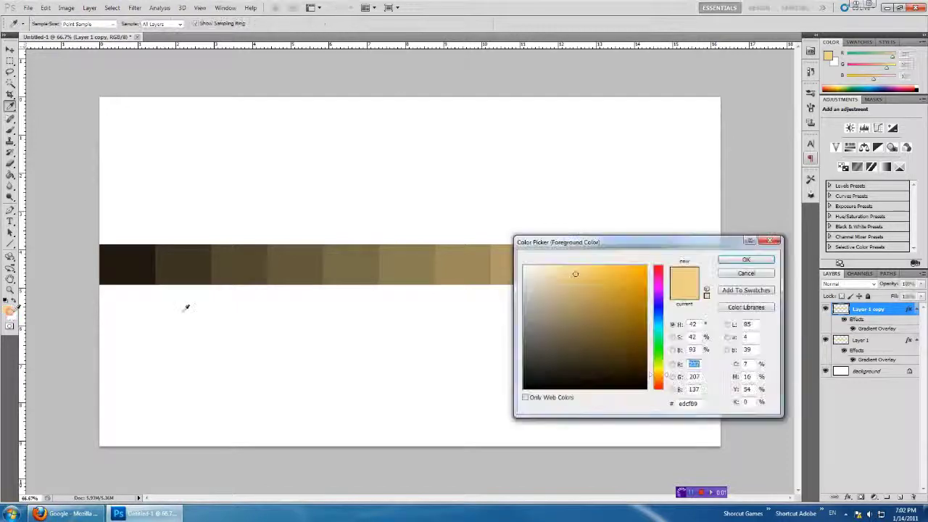
left_click_drag(660, 304, 664, 287)
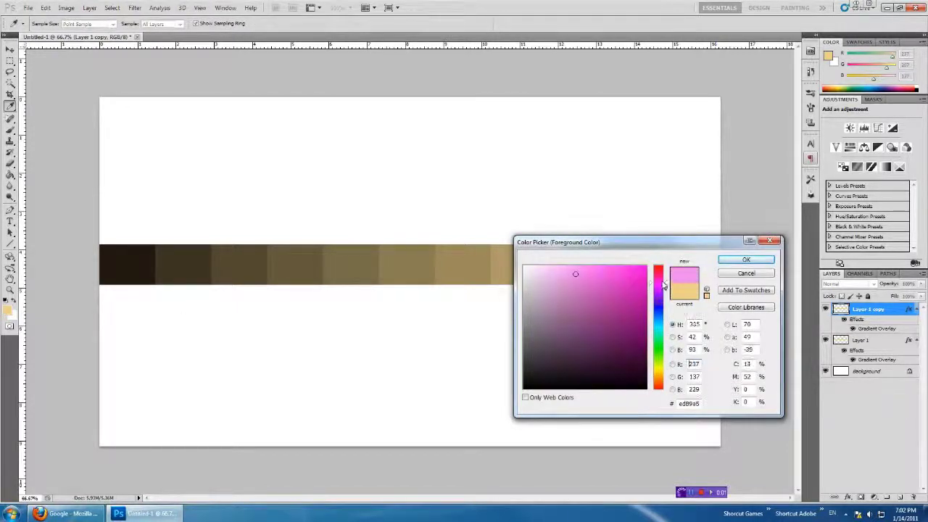
left_click(747, 261)
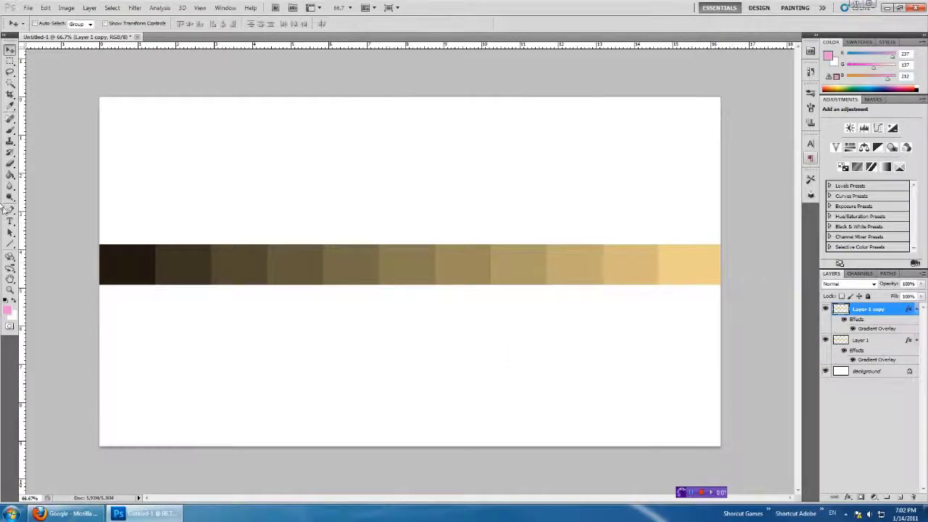
- Fill the copy with pink and move it just below the tan strip, leaving a gap
left_click(10, 176)
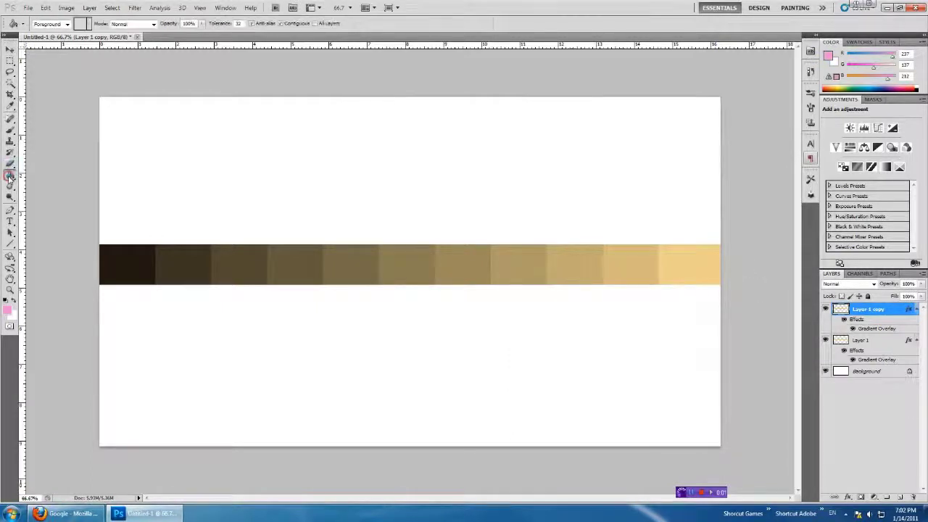
left_click(248, 268)
left_click(10, 50)
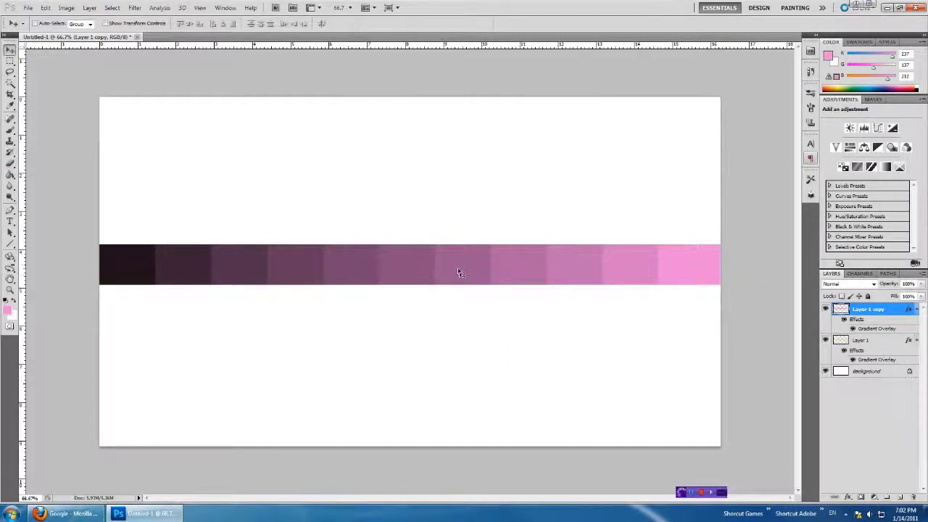
left_click_drag(458, 272, 465, 314)
key("Down")
key("Down")
key("Down")
right_click(861, 316)
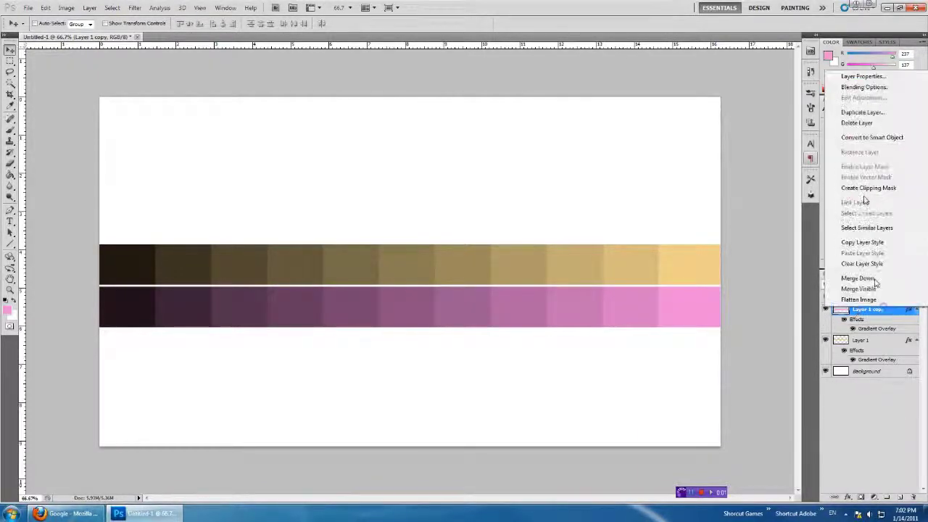
- Duplicate the pink strip as Layer 1 copy 2 and drag it above the tan strip
left_click(862, 114)
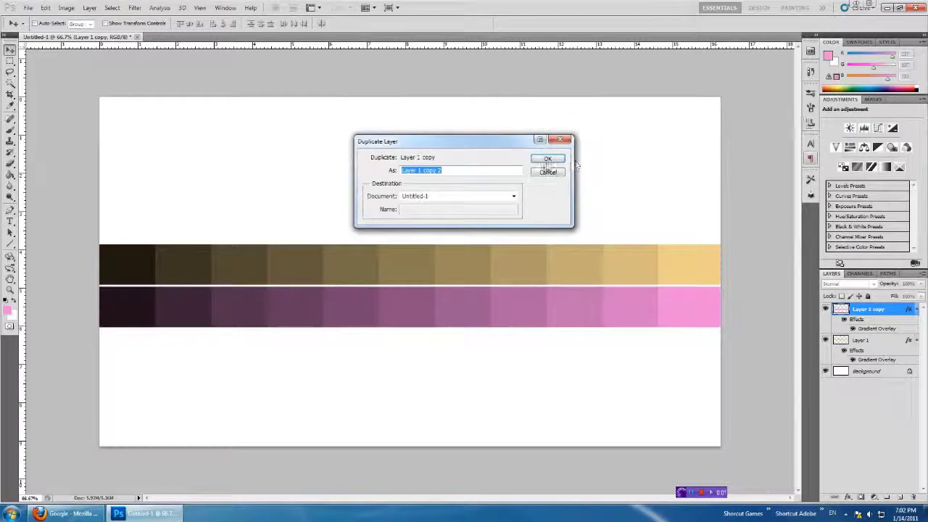
left_click(547, 159)
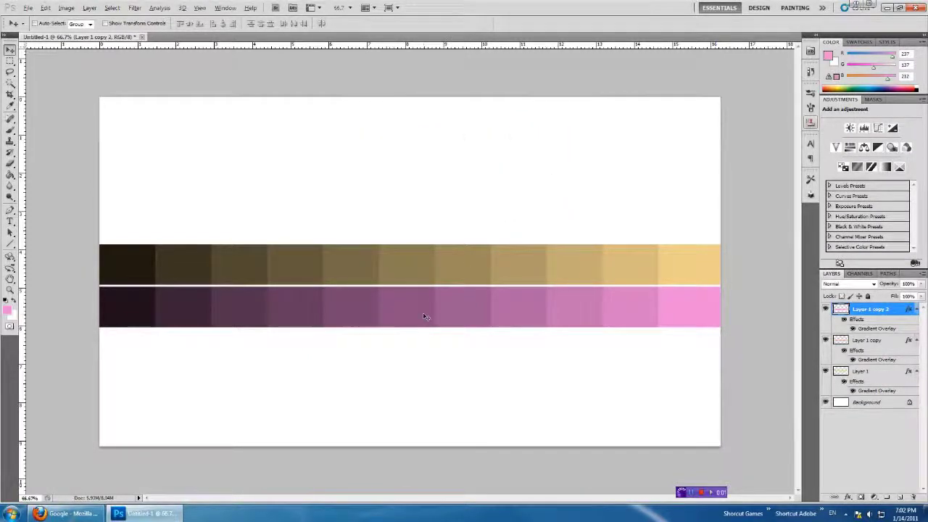
left_click_drag(424, 281, 423, 227)
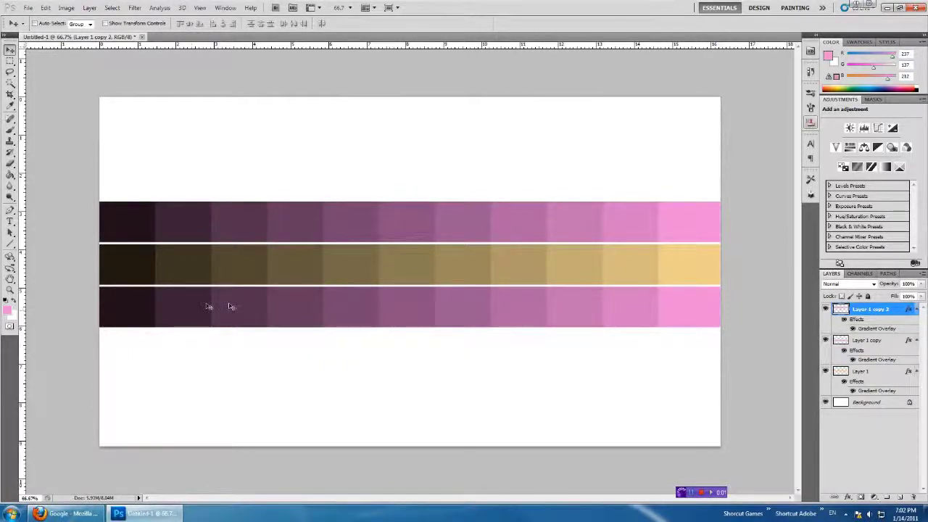
- Refill the top strip with light blue 89c6ed so the bands read blue–tan–pink
left_click(9, 310)
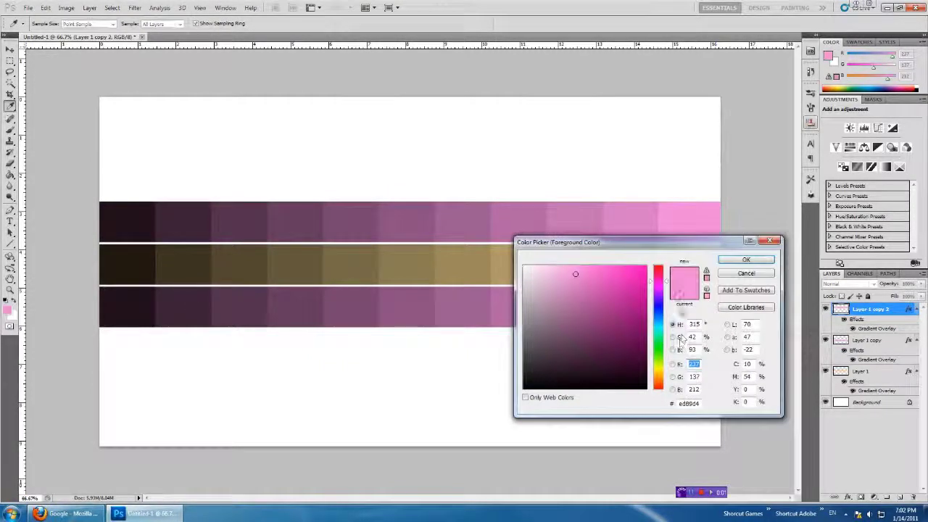
left_click_drag(668, 282, 669, 323)
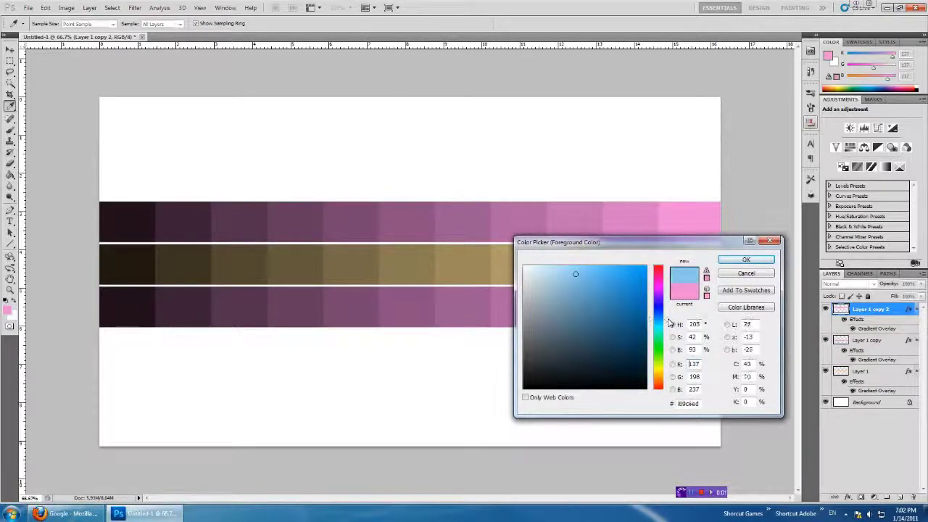
left_click(747, 260)
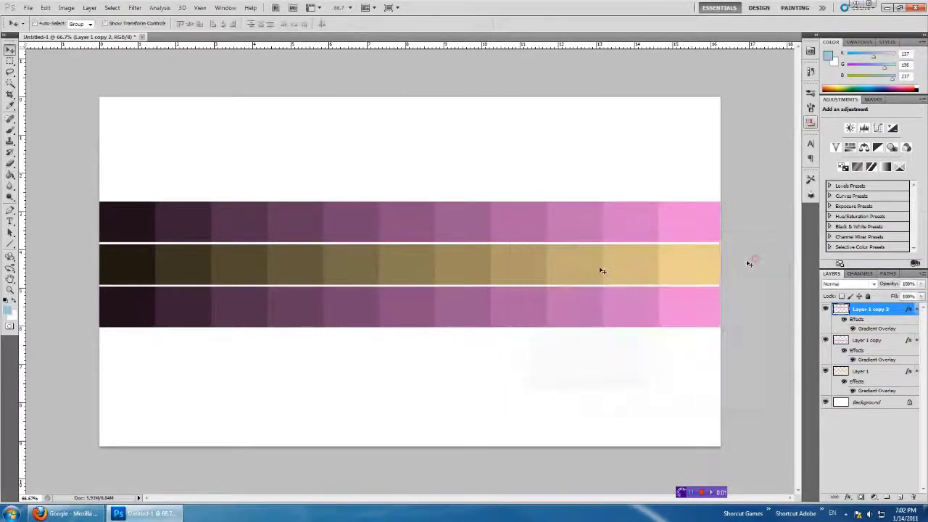
left_click(11, 174)
left_click(294, 222)
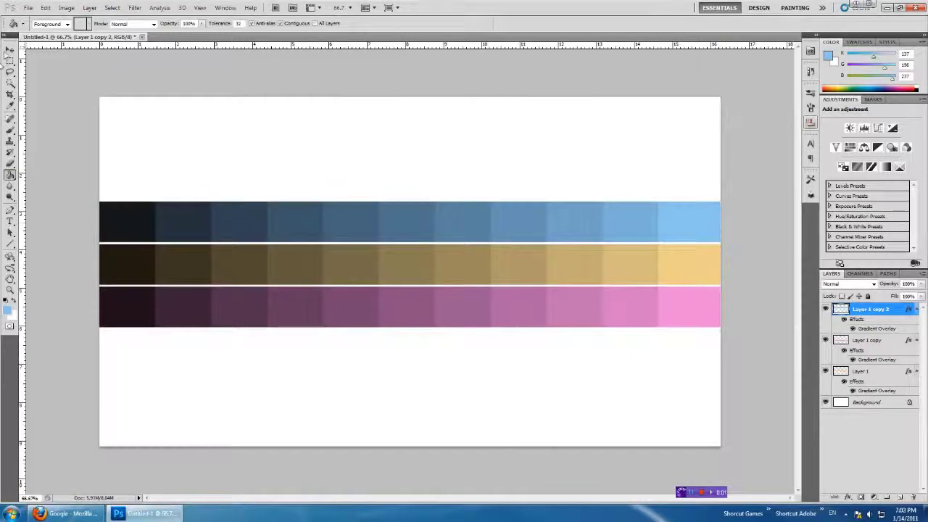
left_click(9, 49)
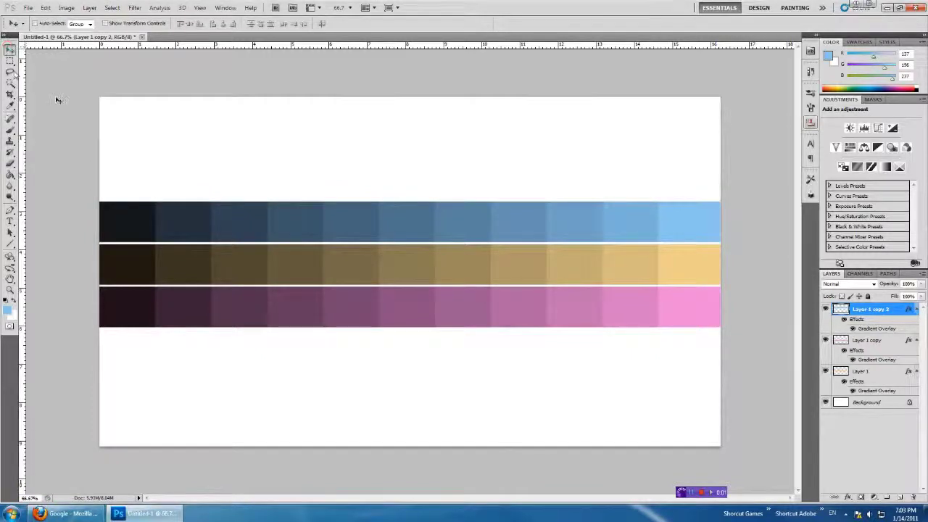
left_click(9, 97)
- Crop the canvas tightly around the blue, tan and pink strips
left_click_drag(85, 192, 732, 331)
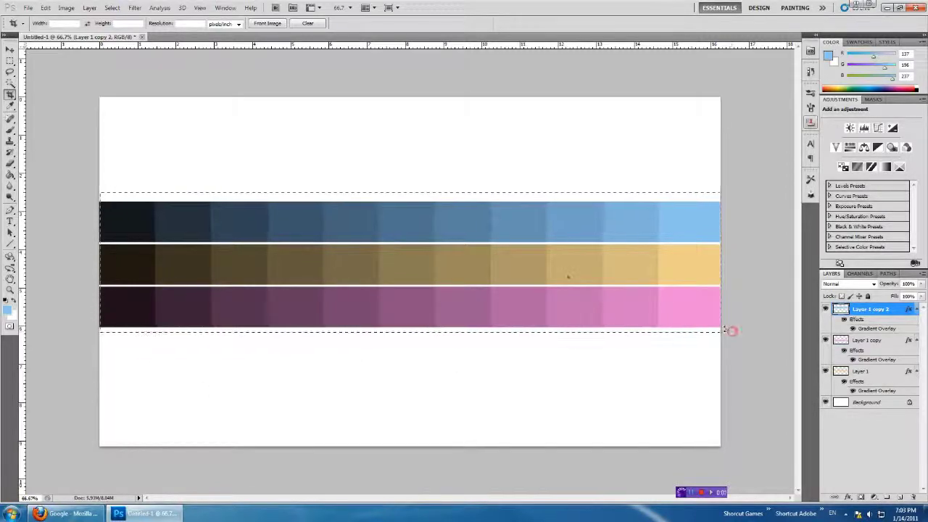
left_click_drag(732, 331, 729, 330)
left_click_drag(411, 195, 410, 202)
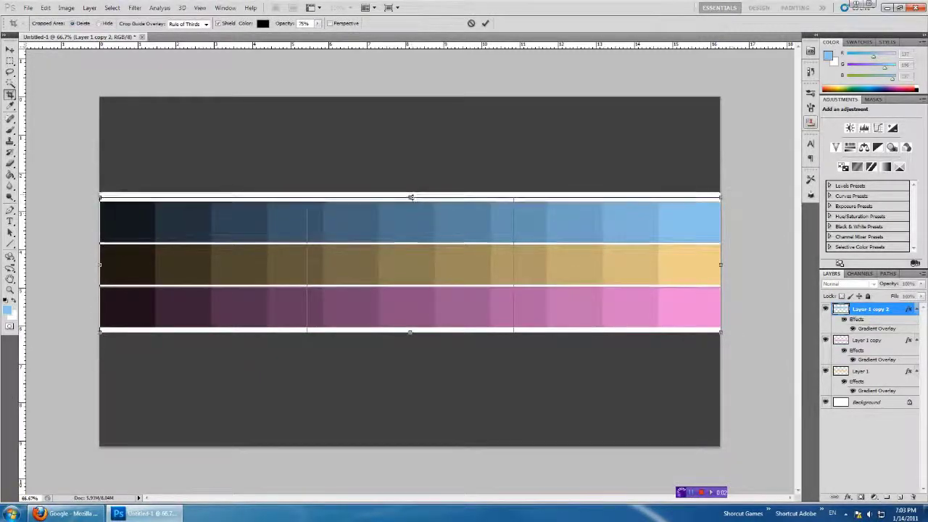
key("Return")
key("v")
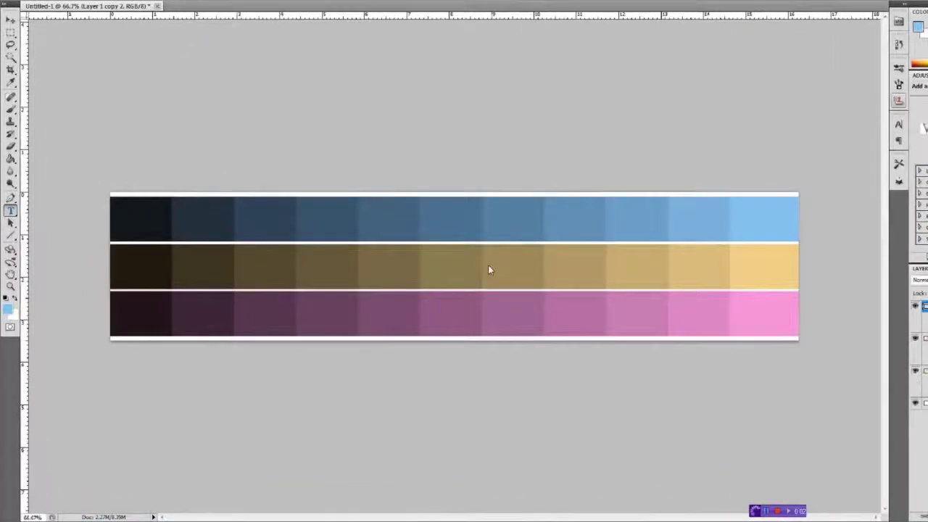
- Add a smaller light grey (d7d7d7) BLUE label over the blue strip's darkest left swatch
left_click(514, 222)
type("B")
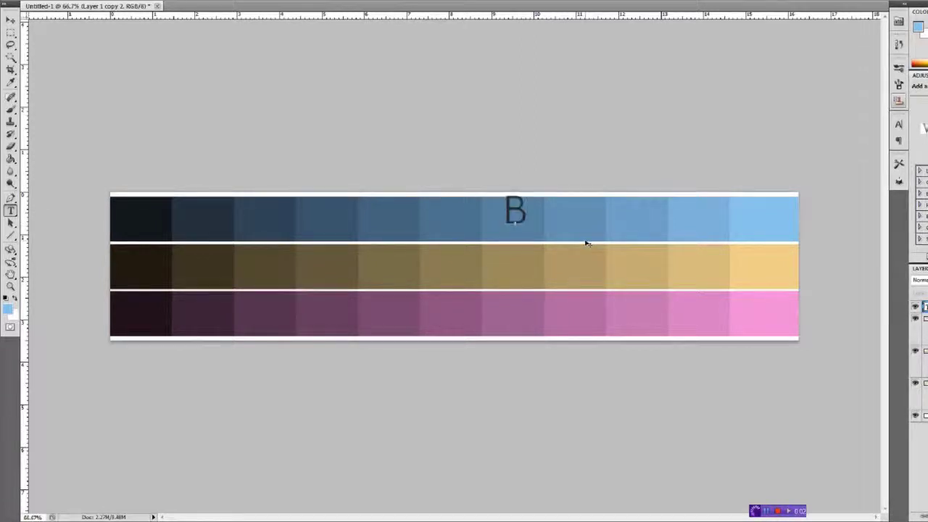
type("LU")
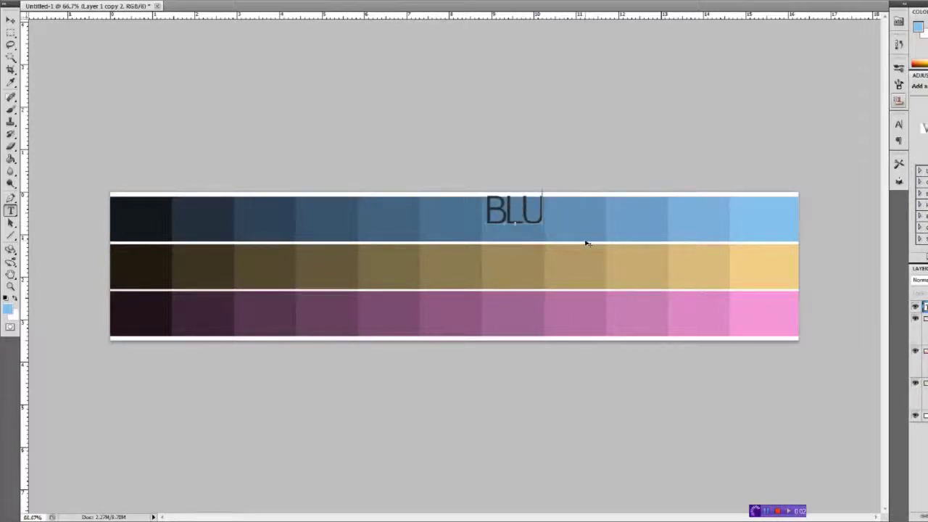
type("E")
key("ctrl+a")
key("ctrl+shift+comma")
key("ctrl+shift+comma")
key("ctrl+shift+comma")
key("ctrl+shift+comma")
key("ctrl+shift+comma")
key("ctrl+shift+comma")
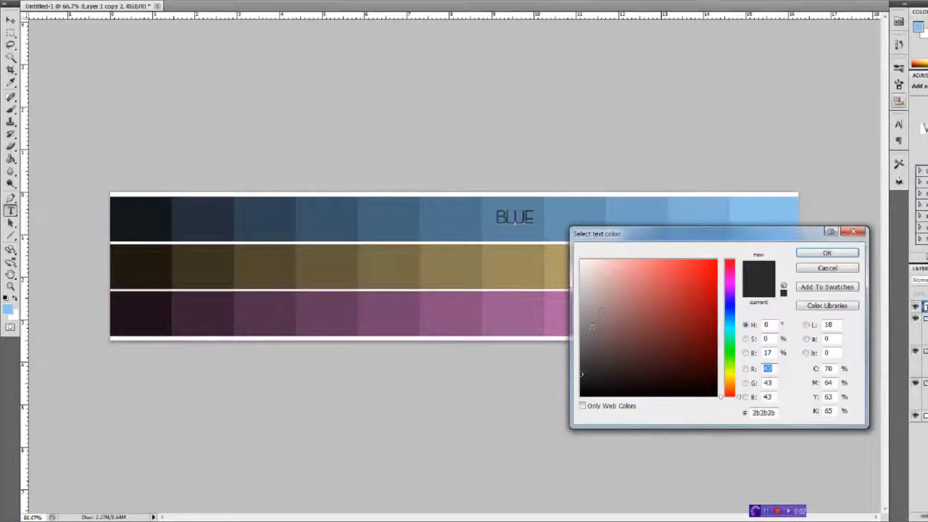
left_click_drag(588, 354, 572, 289)
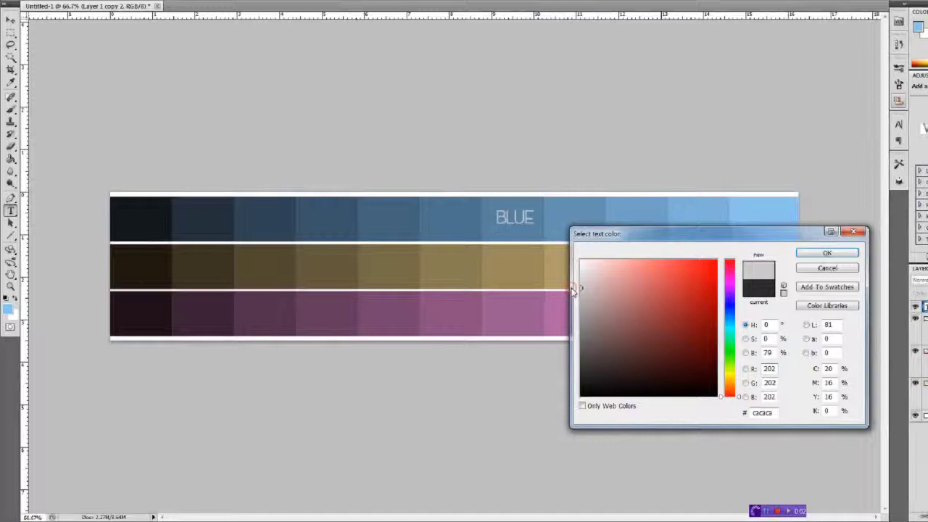
left_click(827, 253)
left_click(12, 21)
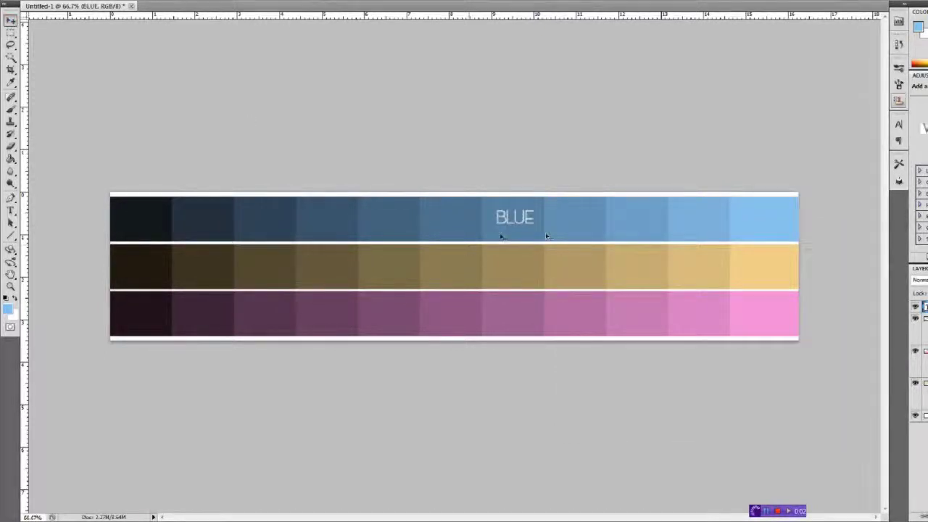
left_click_drag(551, 232, 177, 232)
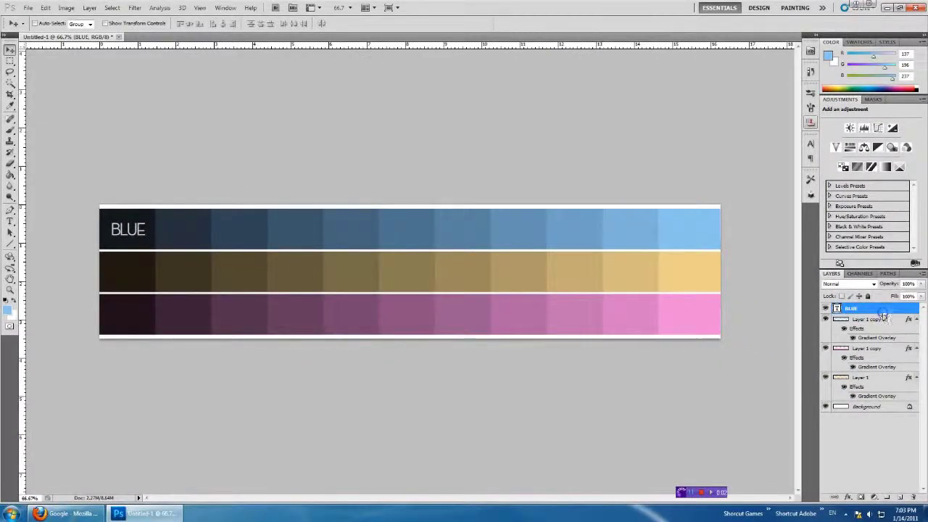
- Duplicate the BLUE text layer and nudge the copy down onto the tan strip
right_click(884, 315)
left_click(860, 56)
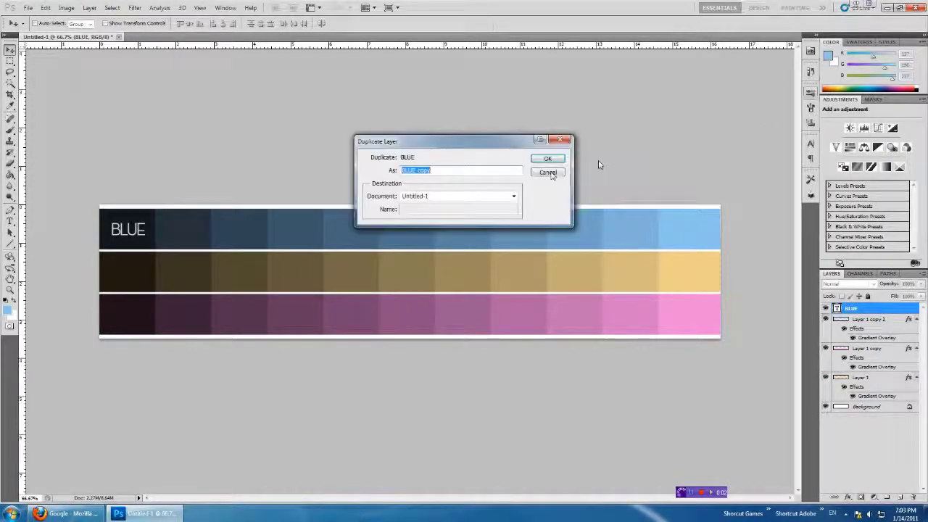
left_click(548, 159)
key("shift+Down")
key("shift+Down")
key("shift+Down")
key("shift+Down")
key("shift+Down")
key("shift+Down")
key("shift+Down")
key("shift+Down")
key("shift+Down")
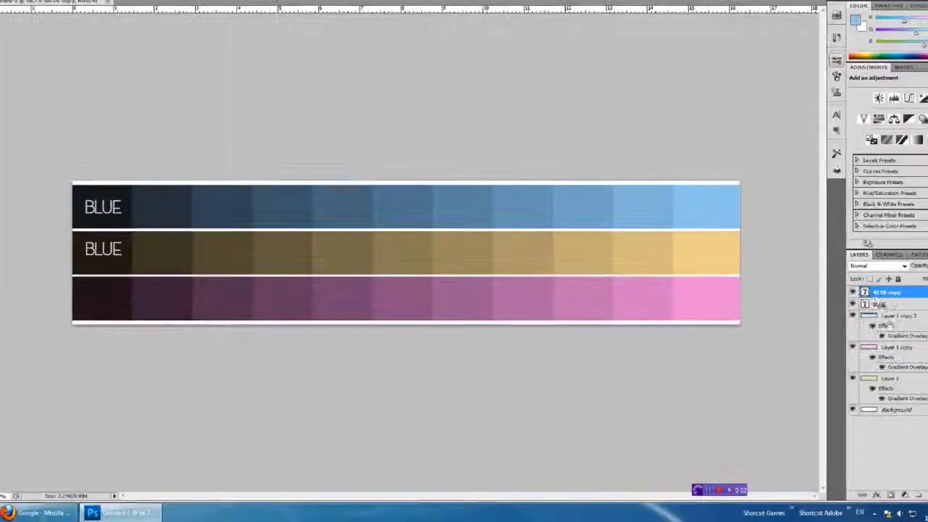
- Change the copy to a smaller ORANGE label, then duplicate it down toward the pink strip
double_click(864, 291)
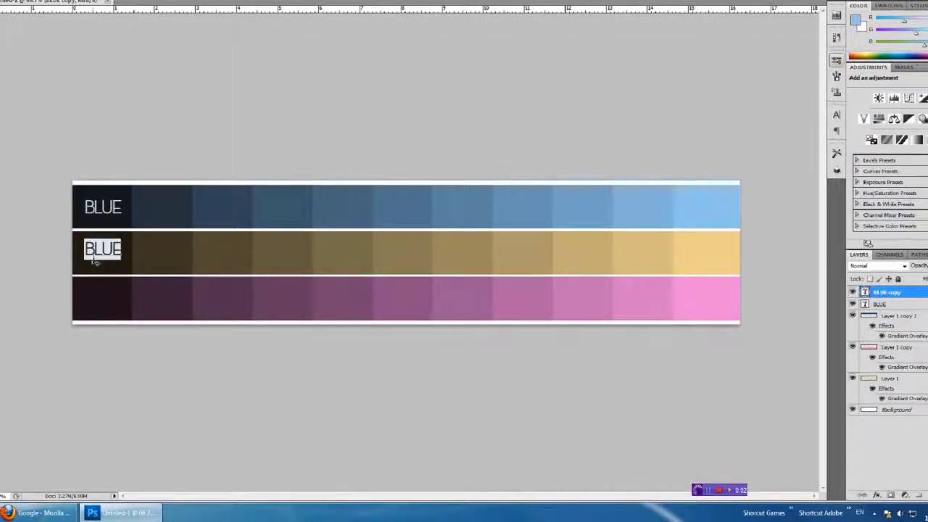
left_click(104, 251)
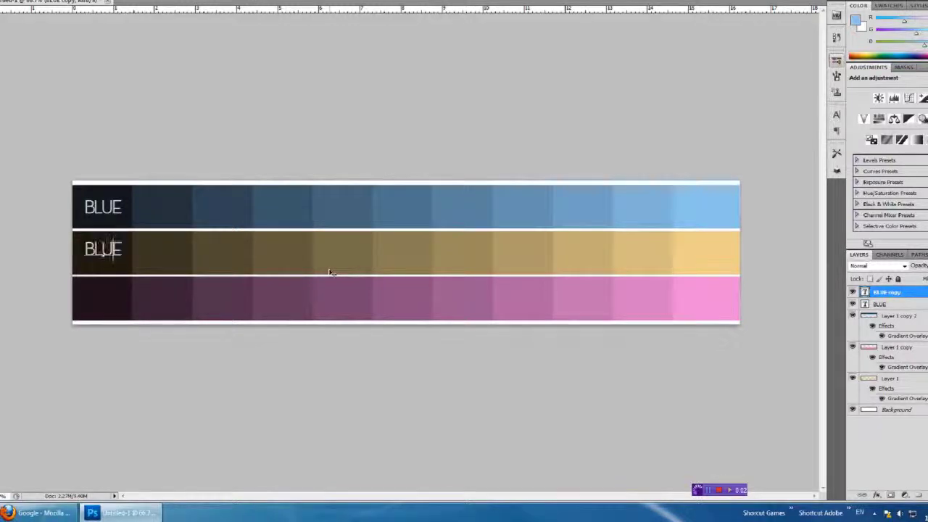
type("ORANGE")
key("ctrl+a")
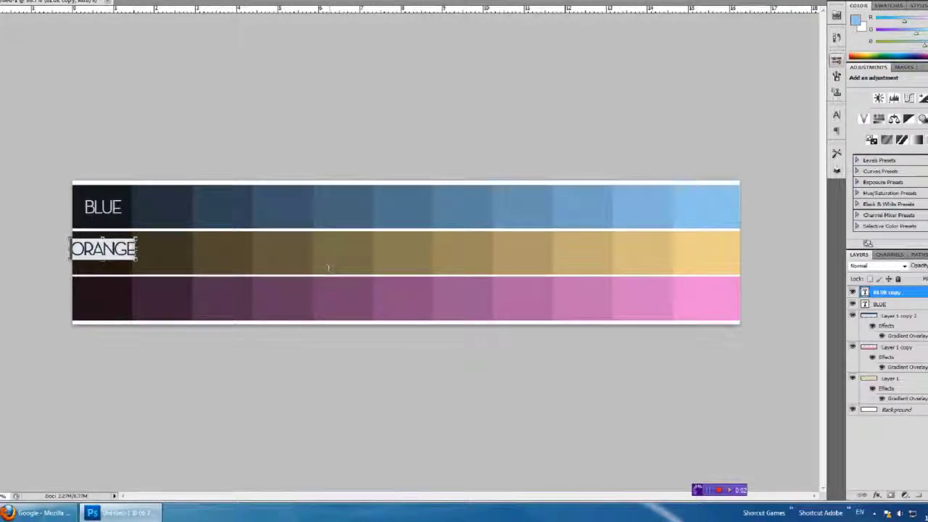
key("ctrl+shift+comma")
key("ctrl+shift+comma")
key("ctrl+shift+comma")
key("ctrl+shift+comma")
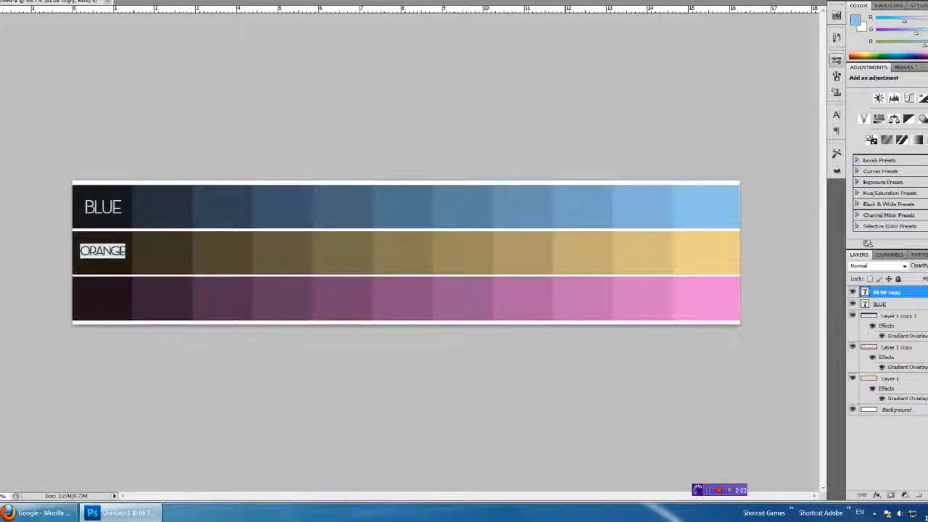
key("ctrl+Return")
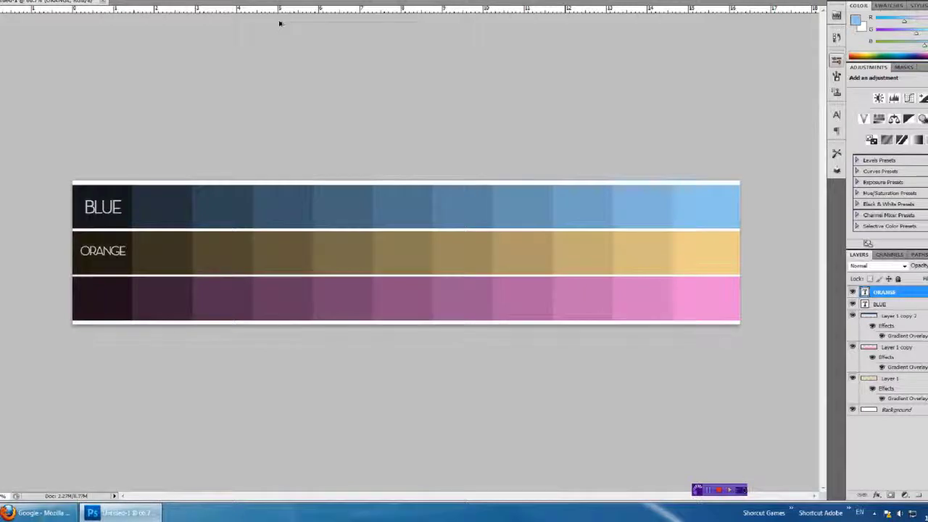
key("ctrl+j")
key("shift+Down")
key("shift+Down")
key("shift+Down")
key("shift+Down")
key("shift+Down")
key("shift+Down")
key("shift+Down")
key("shift+Down")
key("shift+Down")
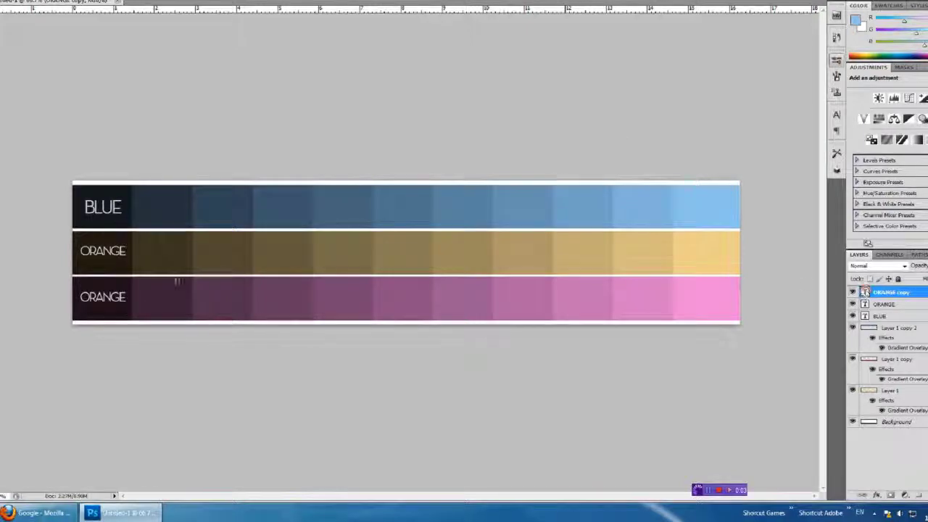
- Change the copied ORANGE label on the pink strip to read PINK
double_click(864, 292)
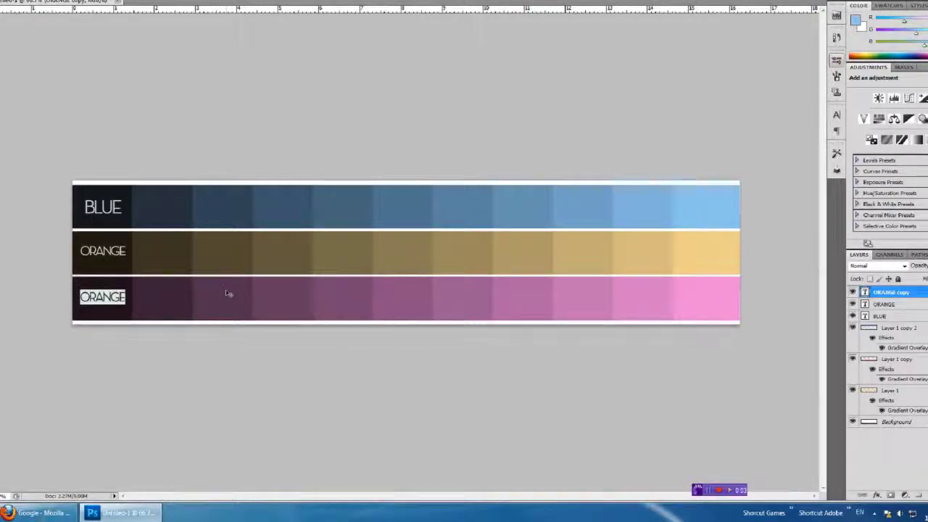
type("PINK")
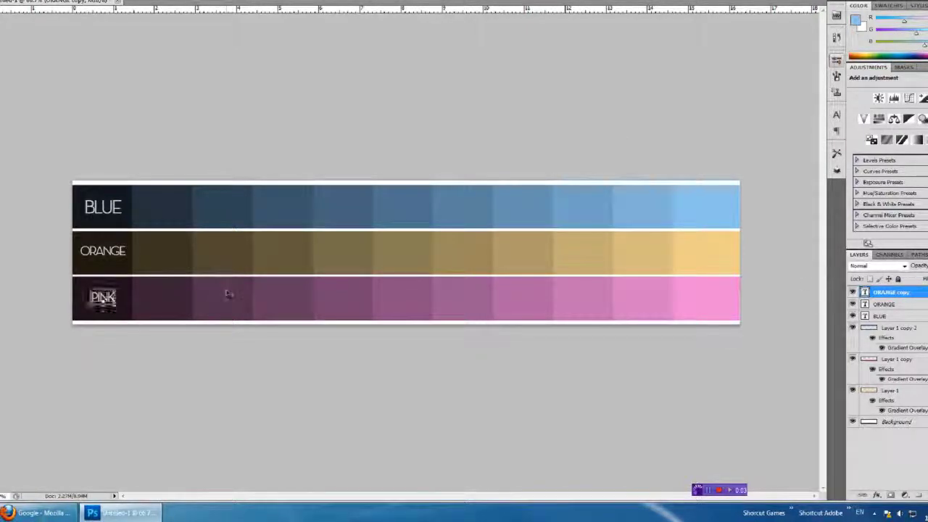
key("ctrl+a")
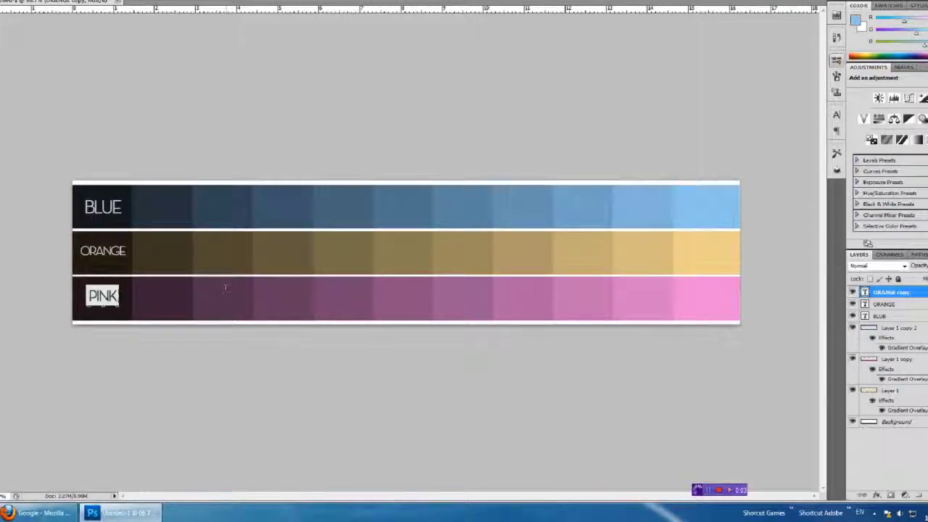
key("ctrl+Return")
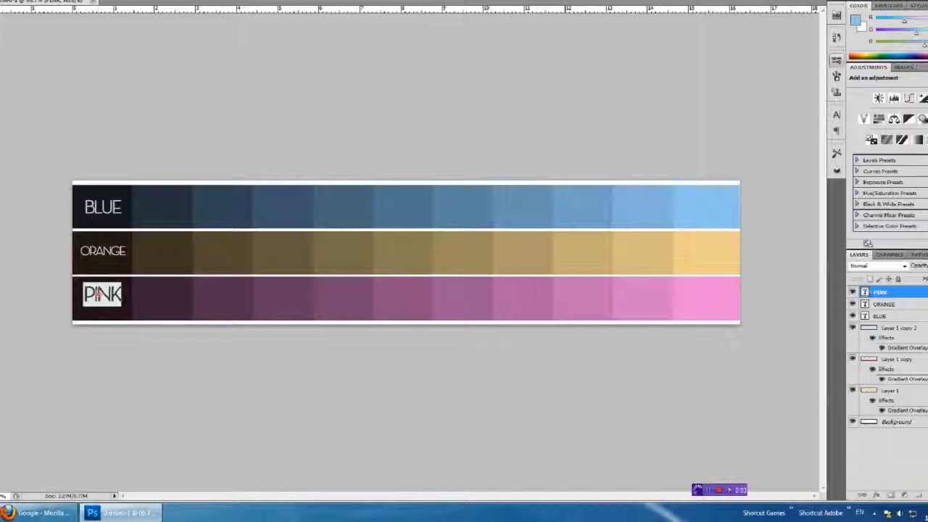
left_click(122, 302)
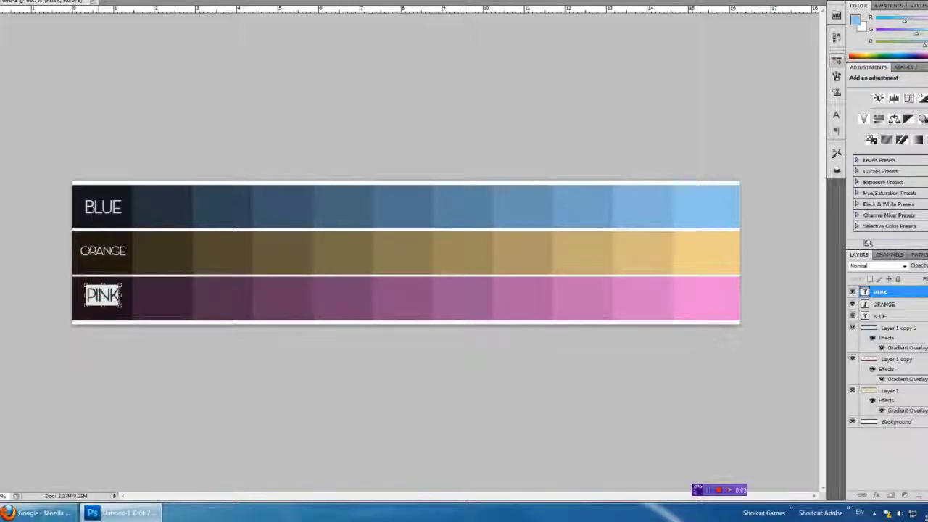
key("ctrl+Return")
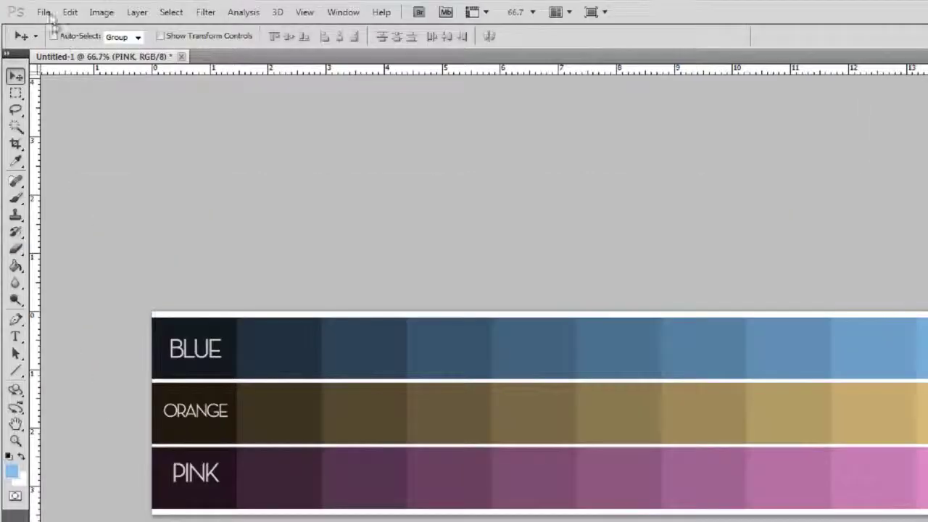
- Save the chart to the Desktop as JPEG Untitled-1.jpg with default JPEG quality settings
left_click(44, 13)
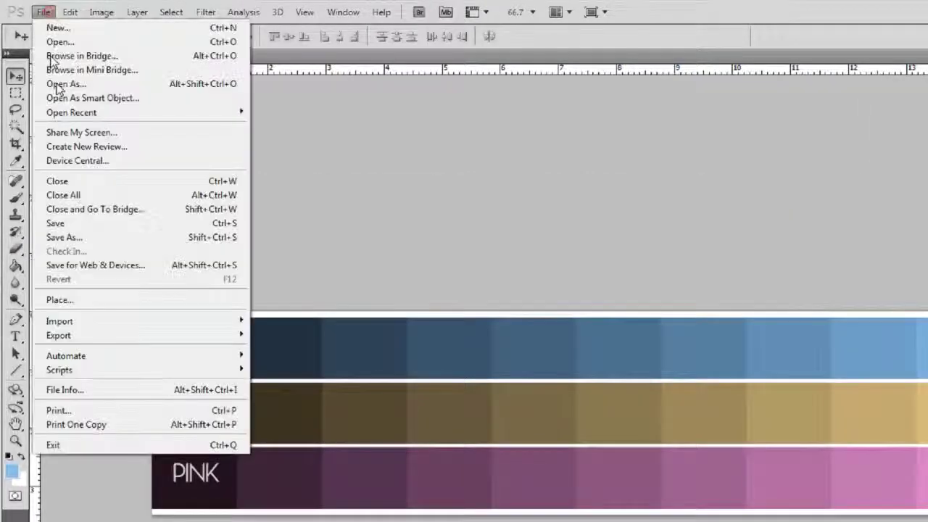
left_click(85, 230)
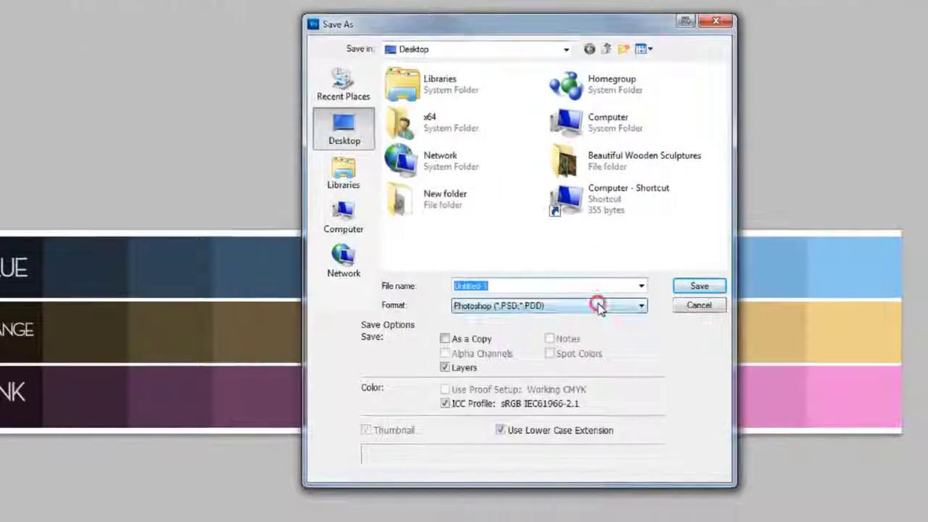
left_click(598, 306)
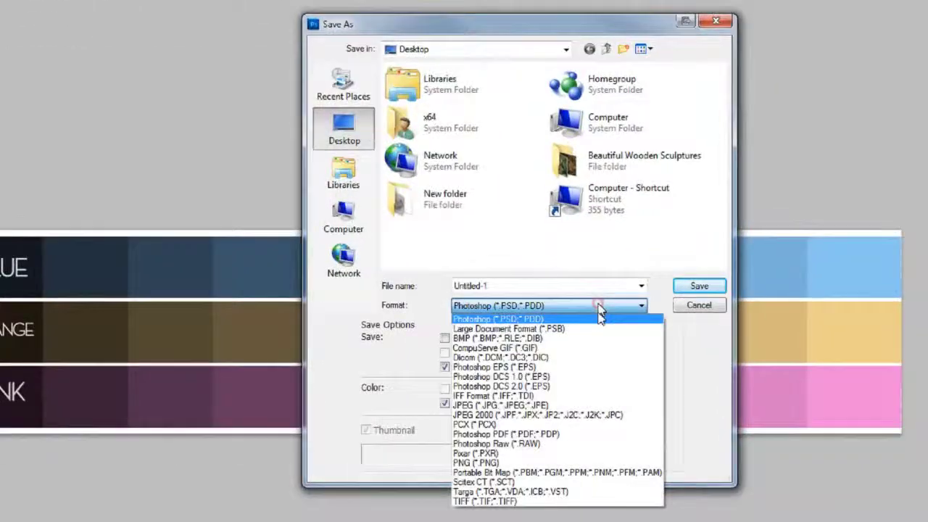
left_click(589, 406)
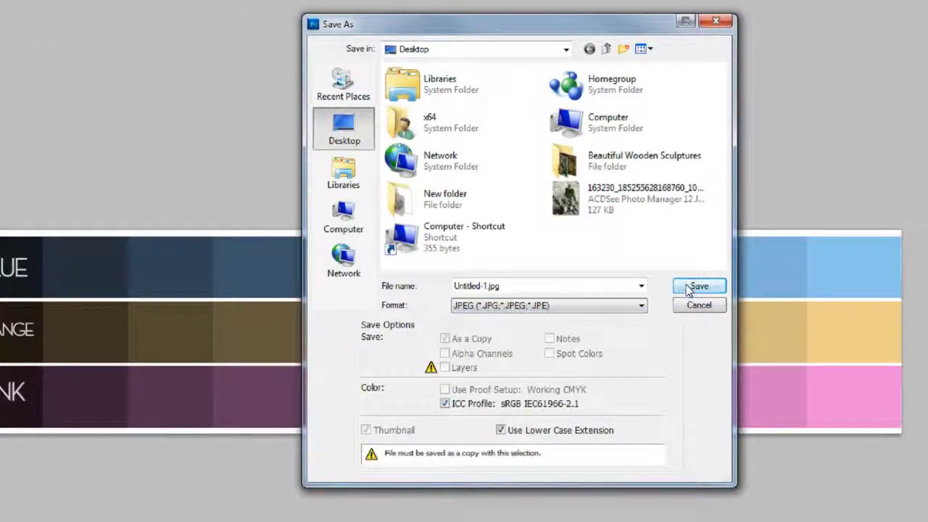
left_click(697, 287)
left_click(599, 135)
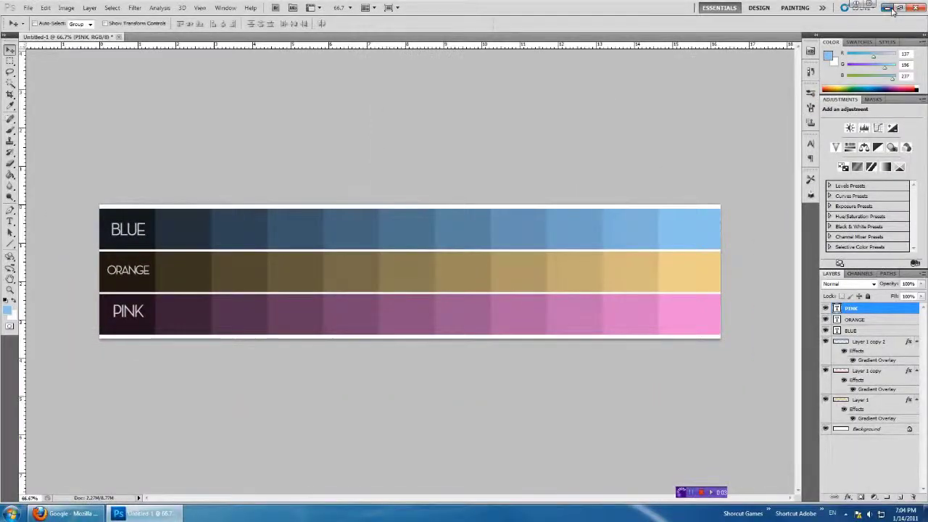
left_click(886, 7)
- Open Untitled-1.jpg from the desktop in ACDSee Quick View to inspect it, then close it
double_click(11, 26)
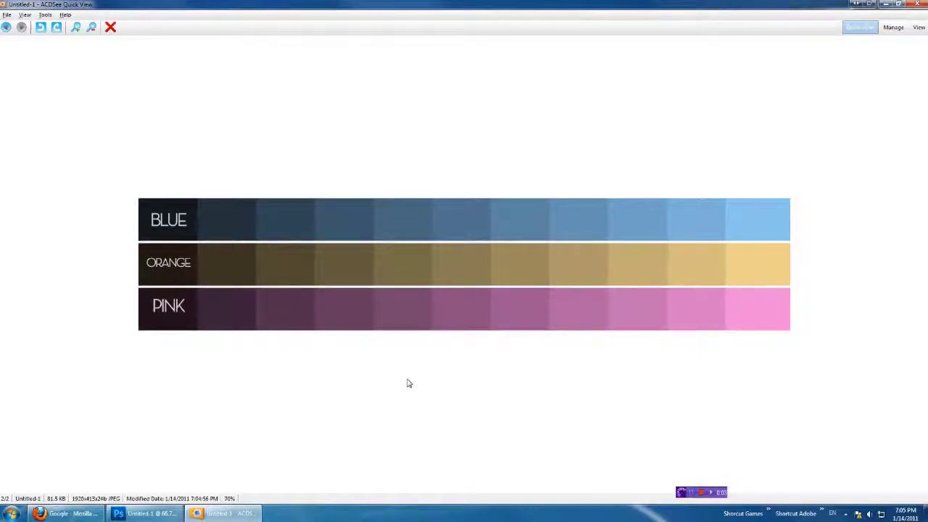
left_click(918, 5)
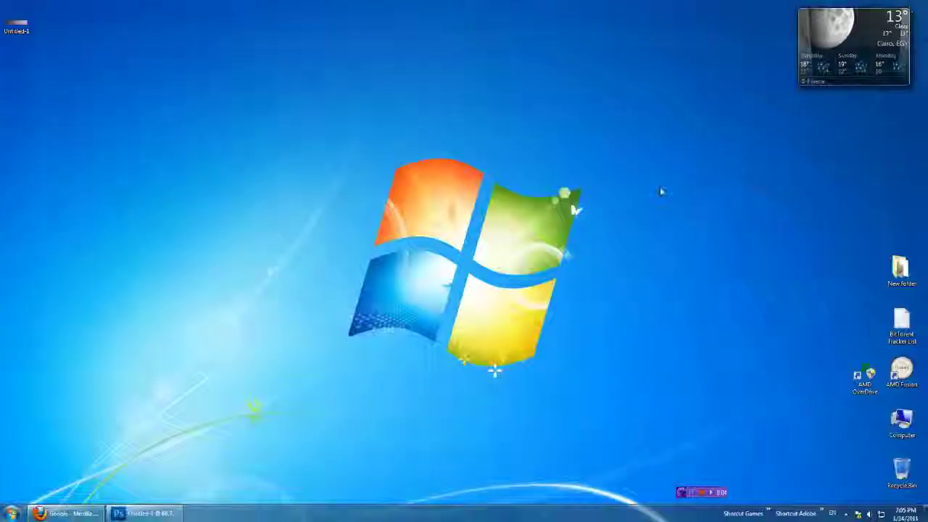